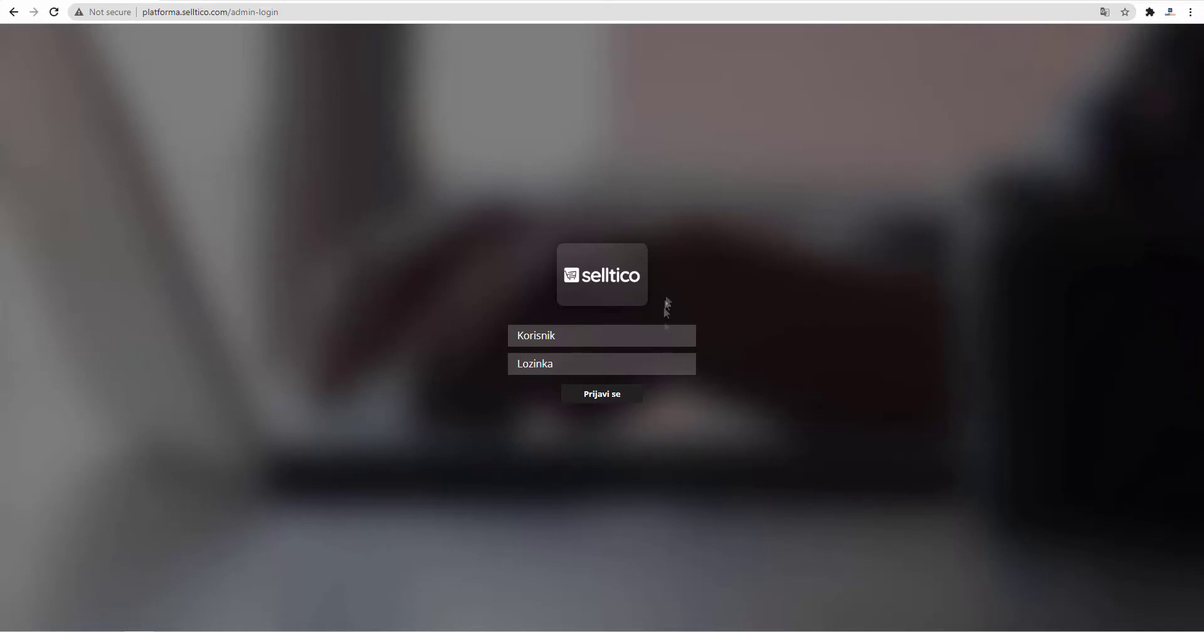
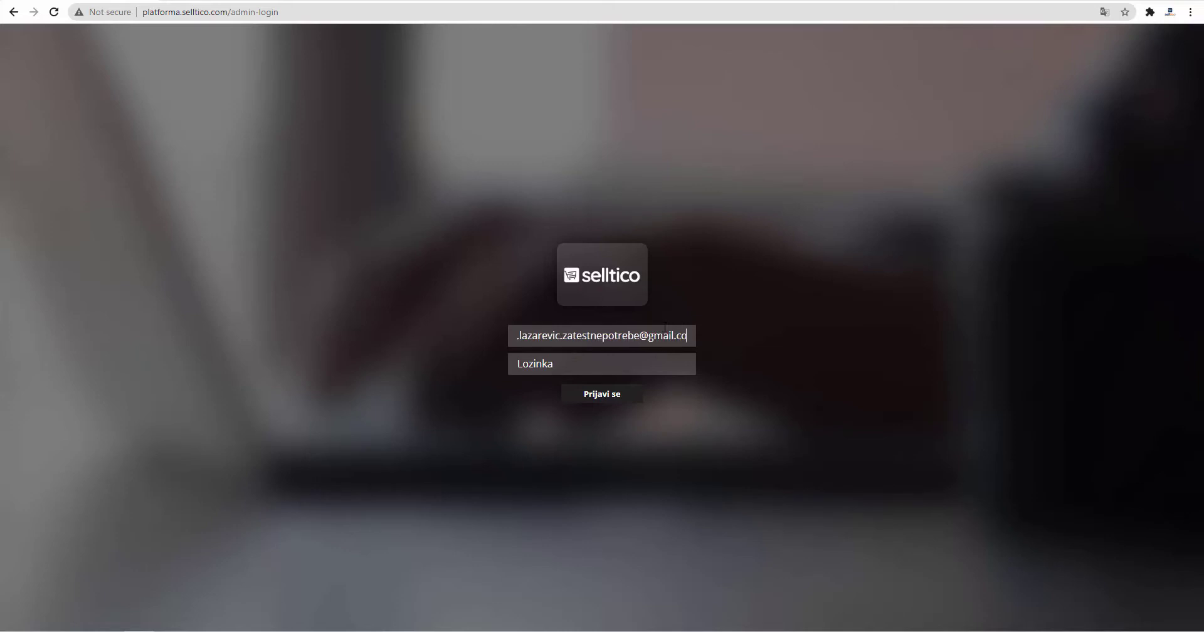
Step: Log in to the VIDI SHOP admin panel with the account e-mail and password
key("Tab")
type("******")
key("Return")
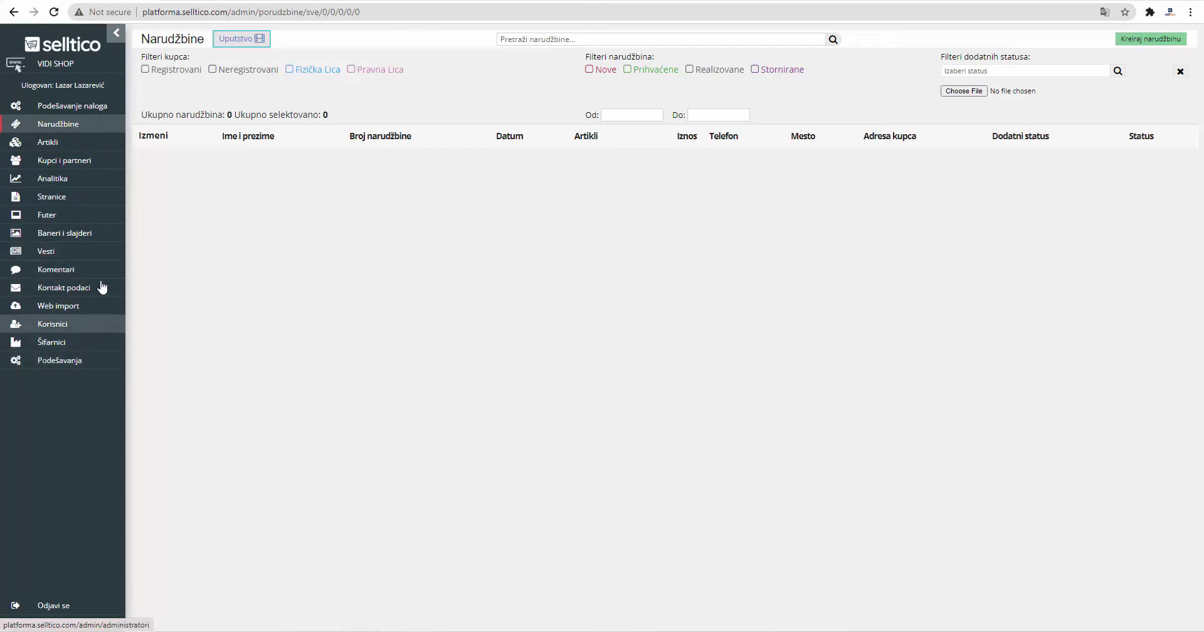
Step: Open the VIDI SHOP public storefront from the admin sidebar
left_click(92, 70)
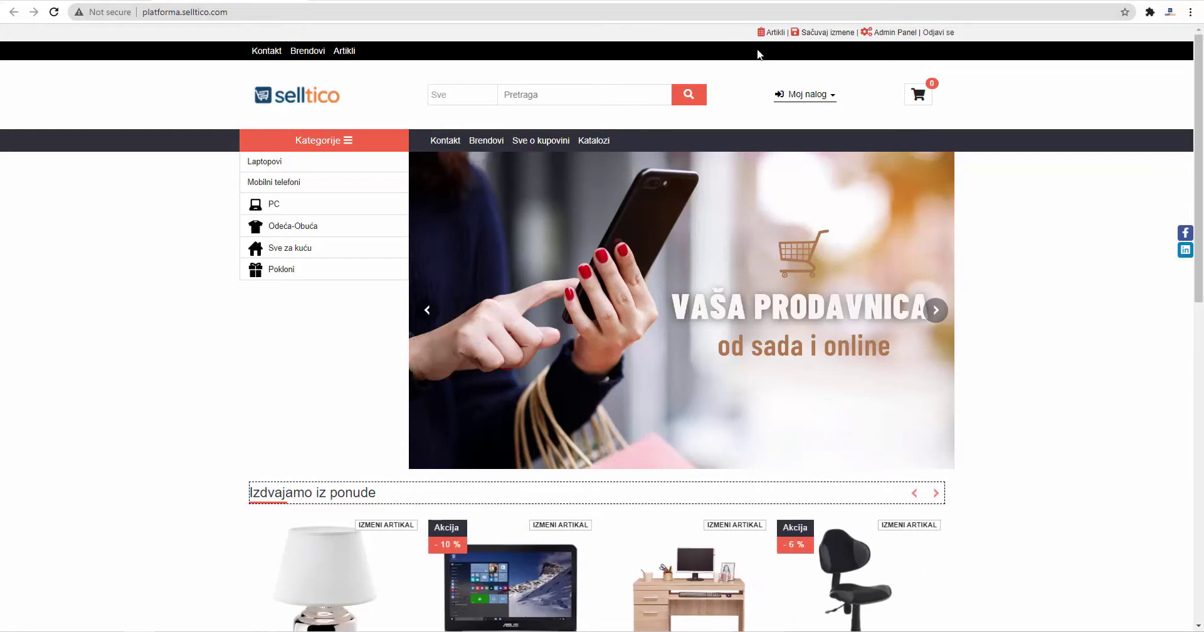
Step: Scroll through the storefront's 18-item Artikli product list, then close it
left_click(773, 32)
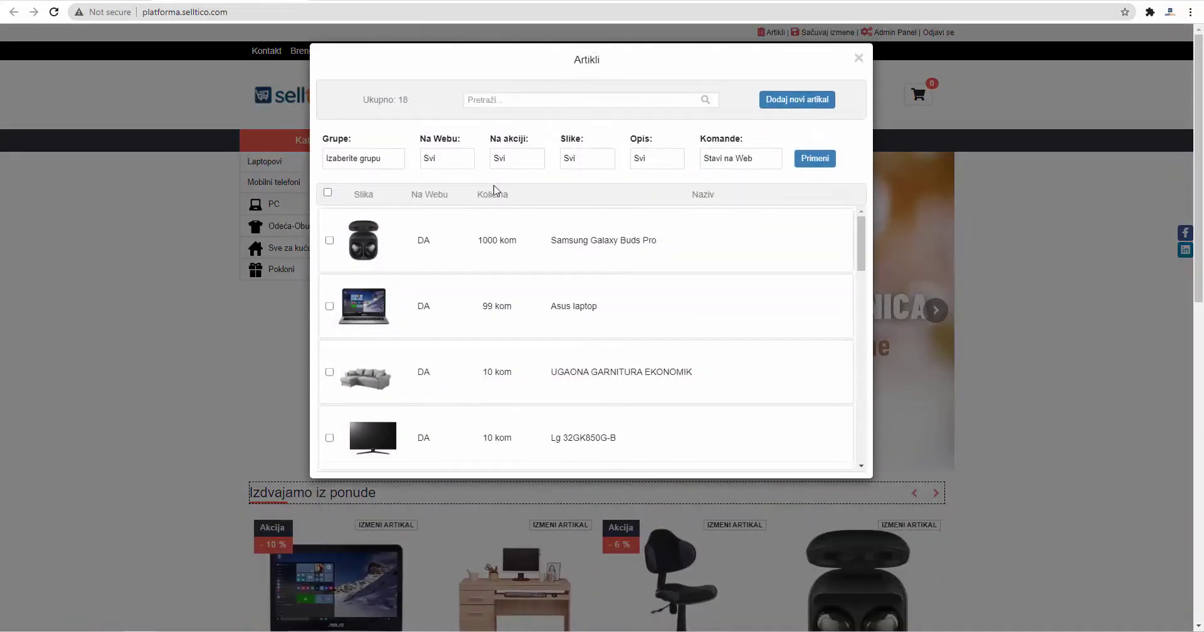
scroll(532, 270, "down", 12)
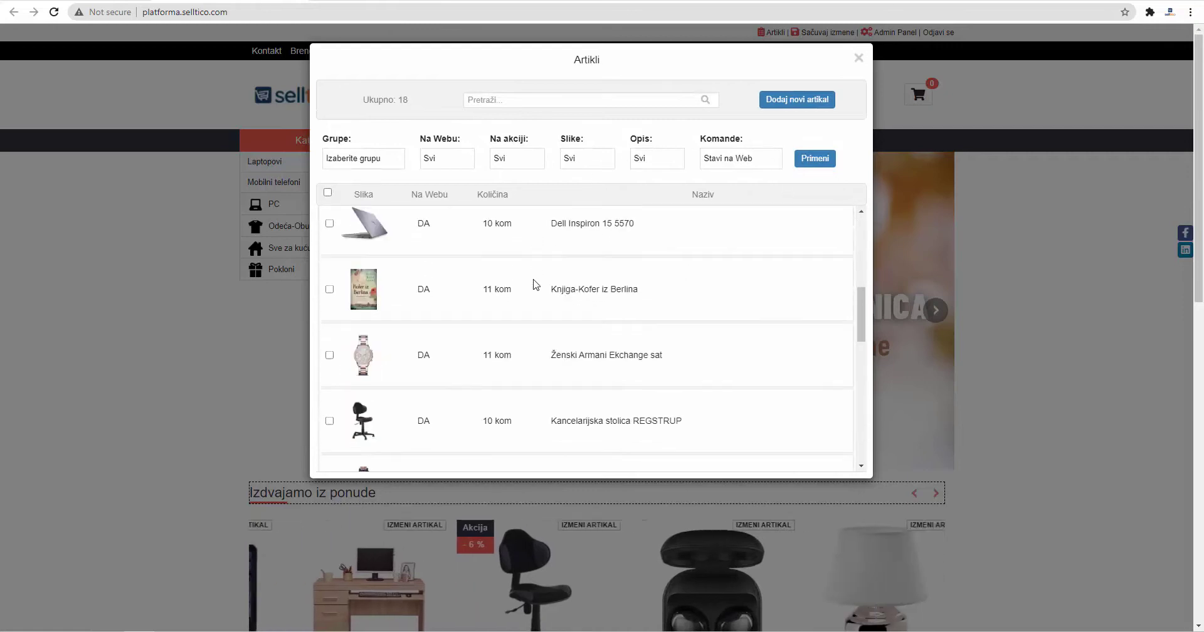
scroll(543, 292, "up", 12)
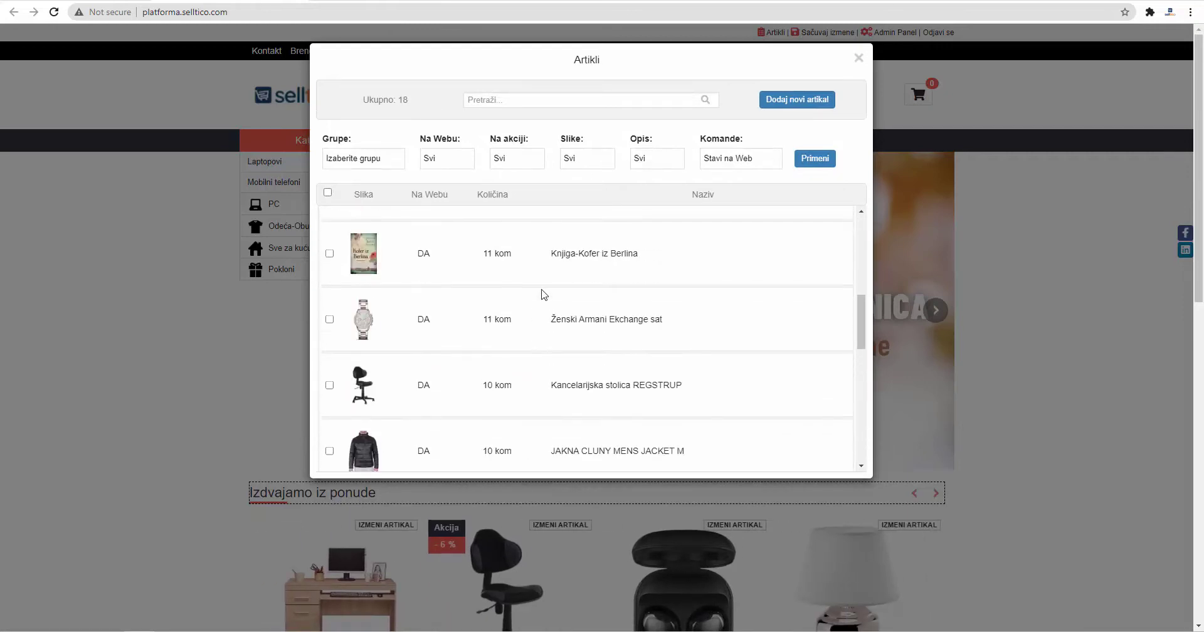
left_click(858, 58)
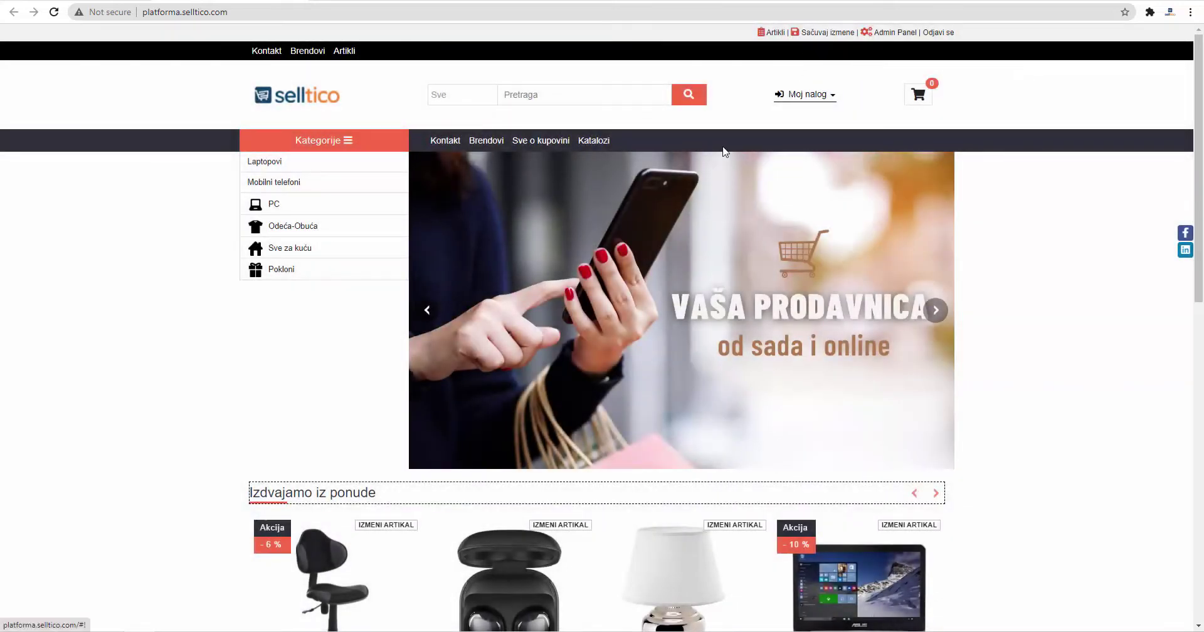
Step: Shorten the featured heading to 'Izdvajamo' and save the storefront edits
left_click_drag(397, 489, 313, 497)
key("BackSpace")
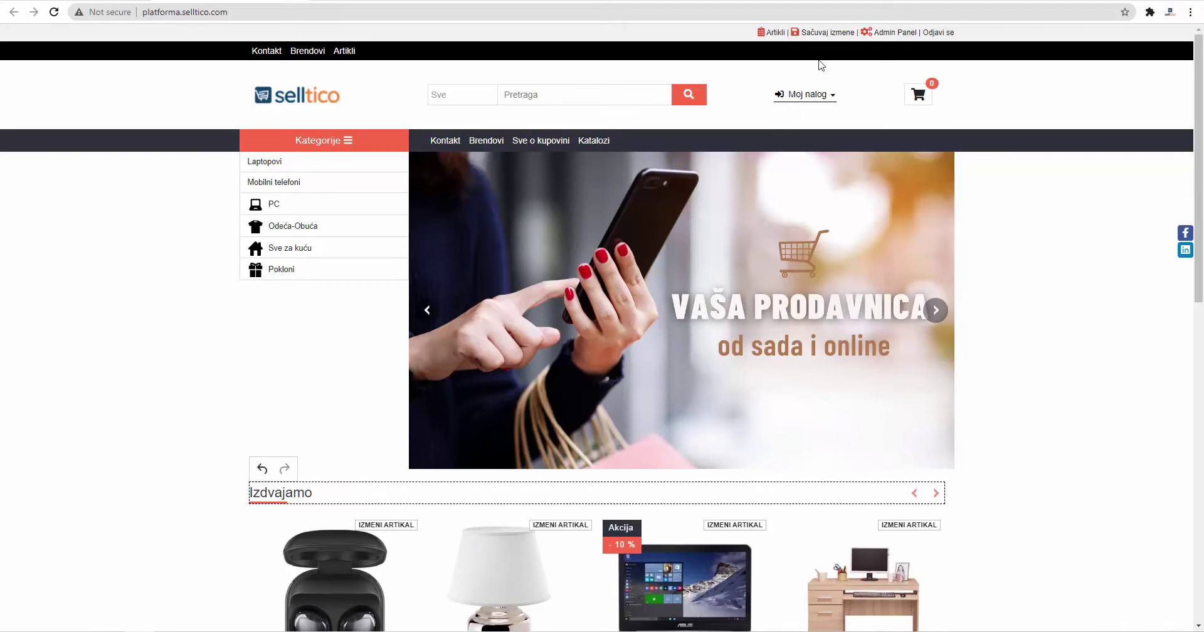
left_click(834, 34)
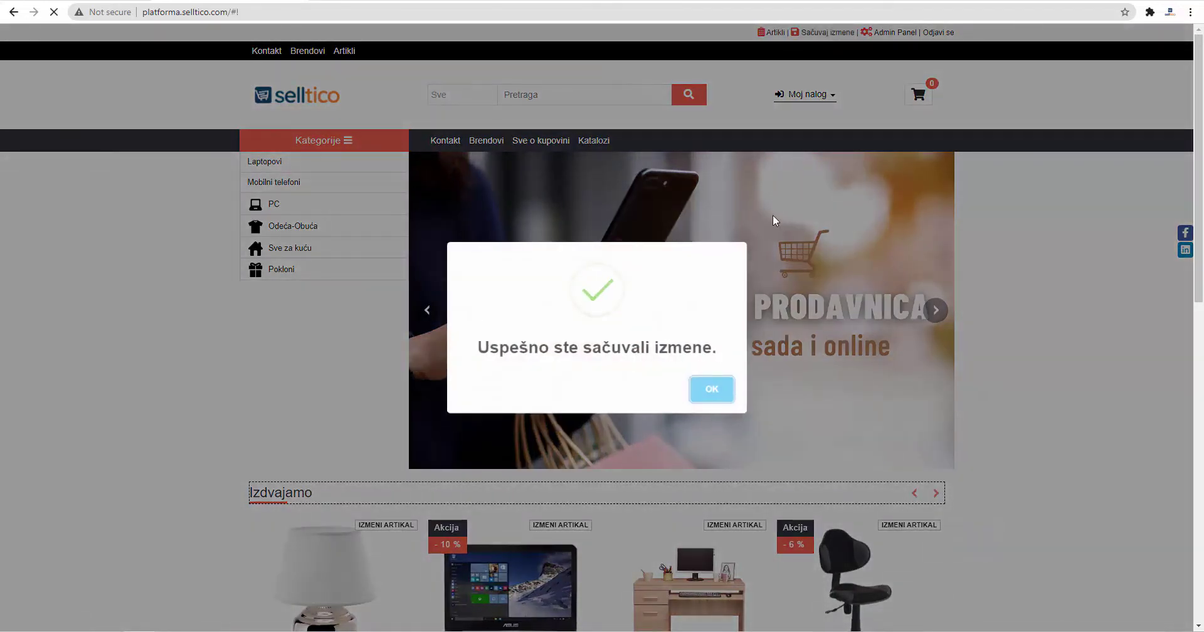
left_click(710, 389)
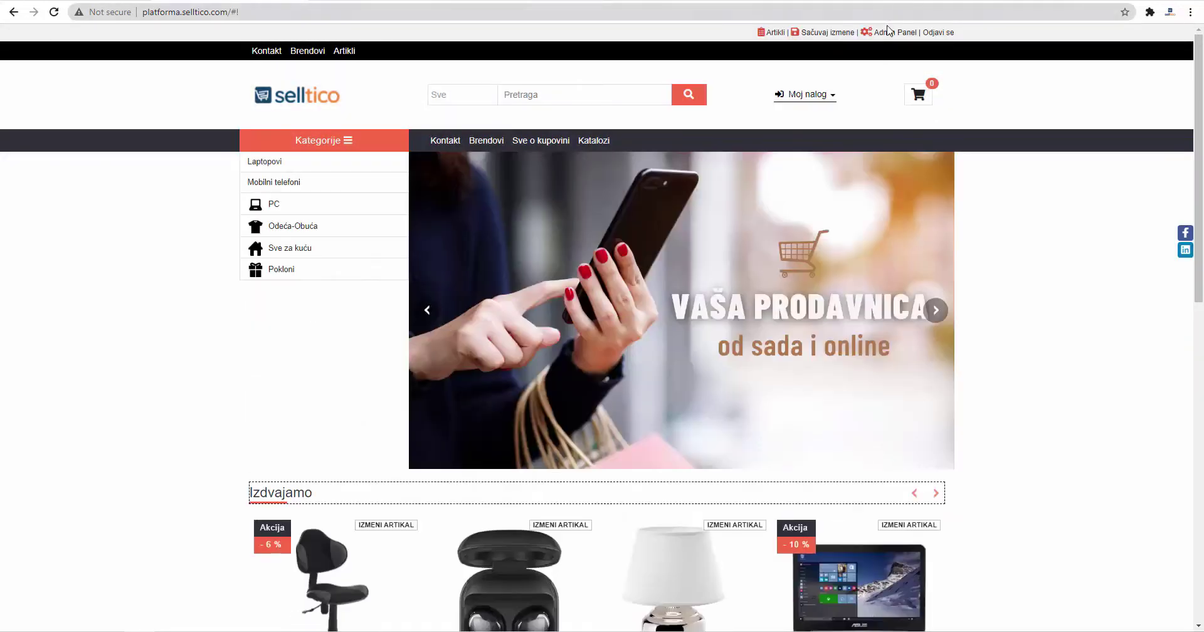
Step: Visit the admin panel, return to the storefront, and reopen the Artikli list
left_click(889, 35)
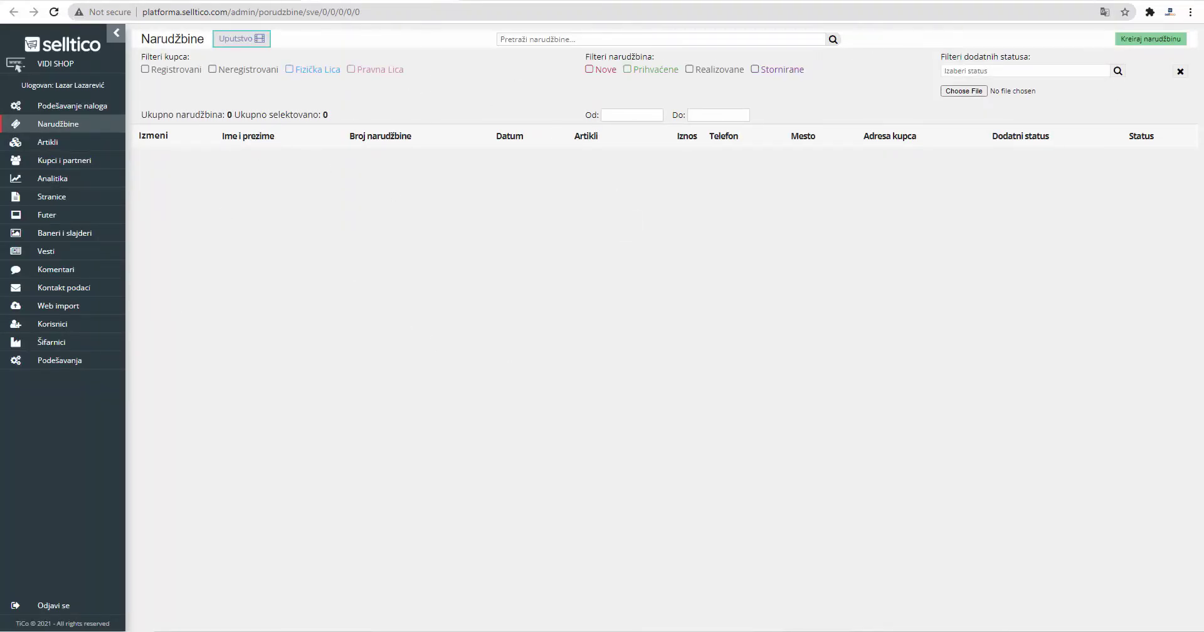
key("ctrl+w")
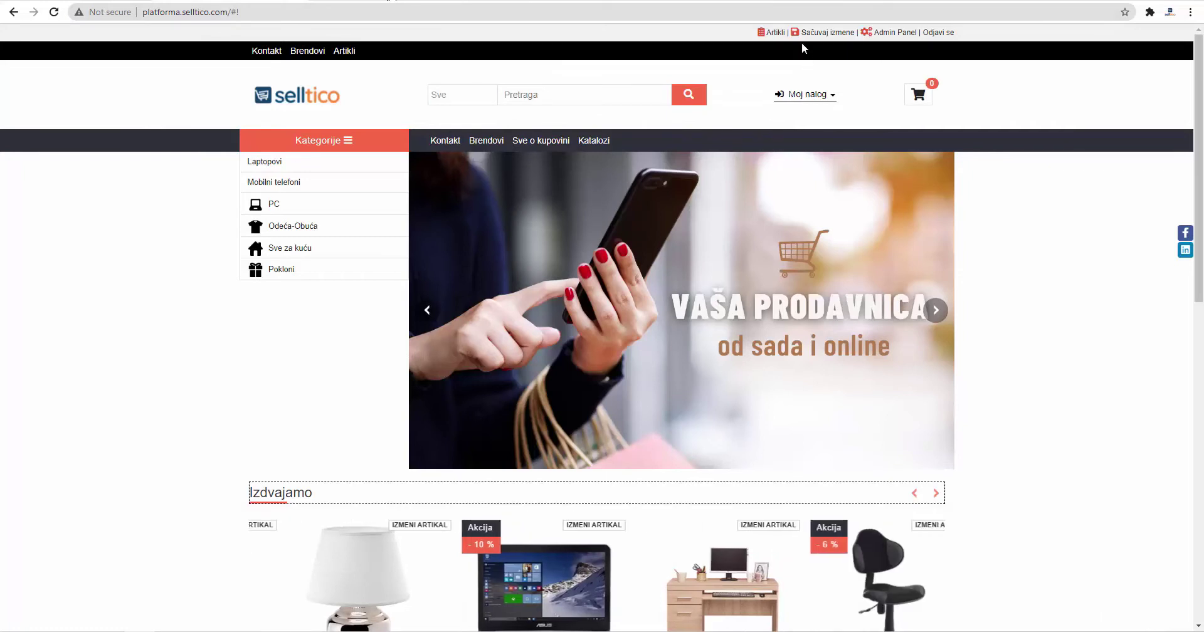
left_click(776, 33)
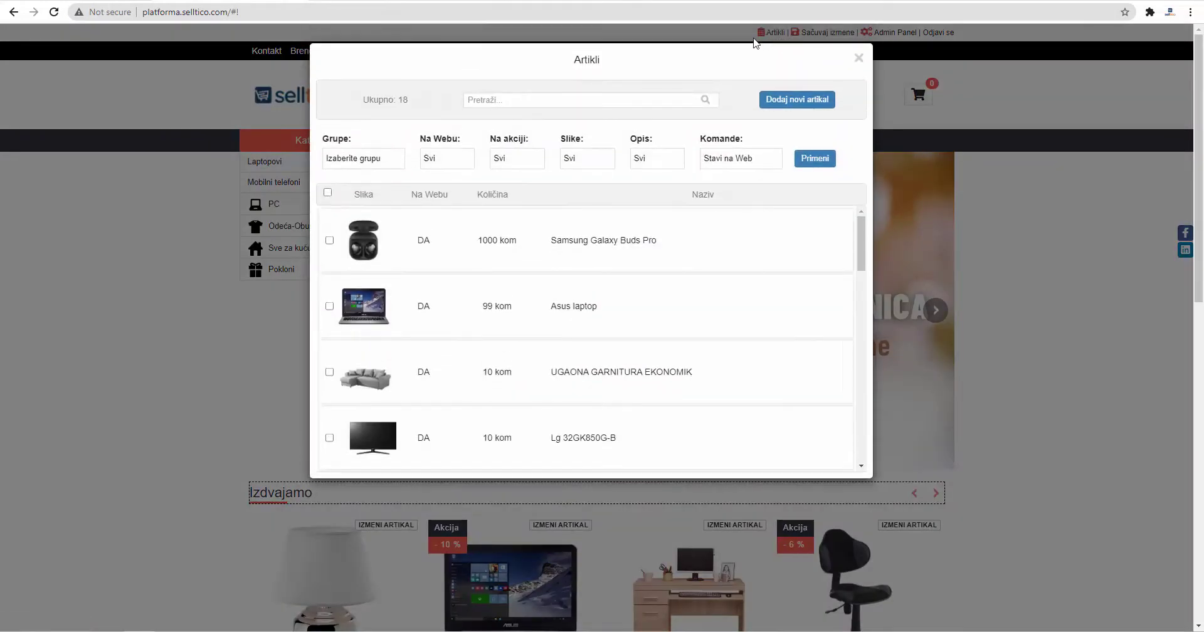
Step: Filter the 18 products by the Sve za kuću group, then clear the group filter
left_click_drag(409, 100, 373, 102)
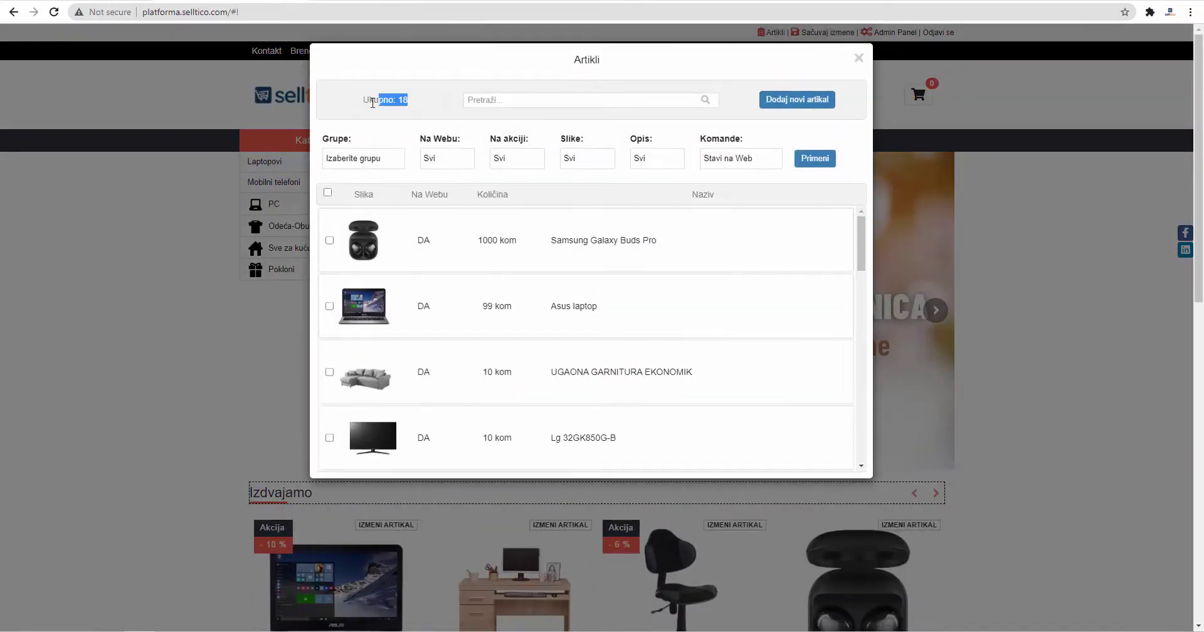
left_click(491, 97)
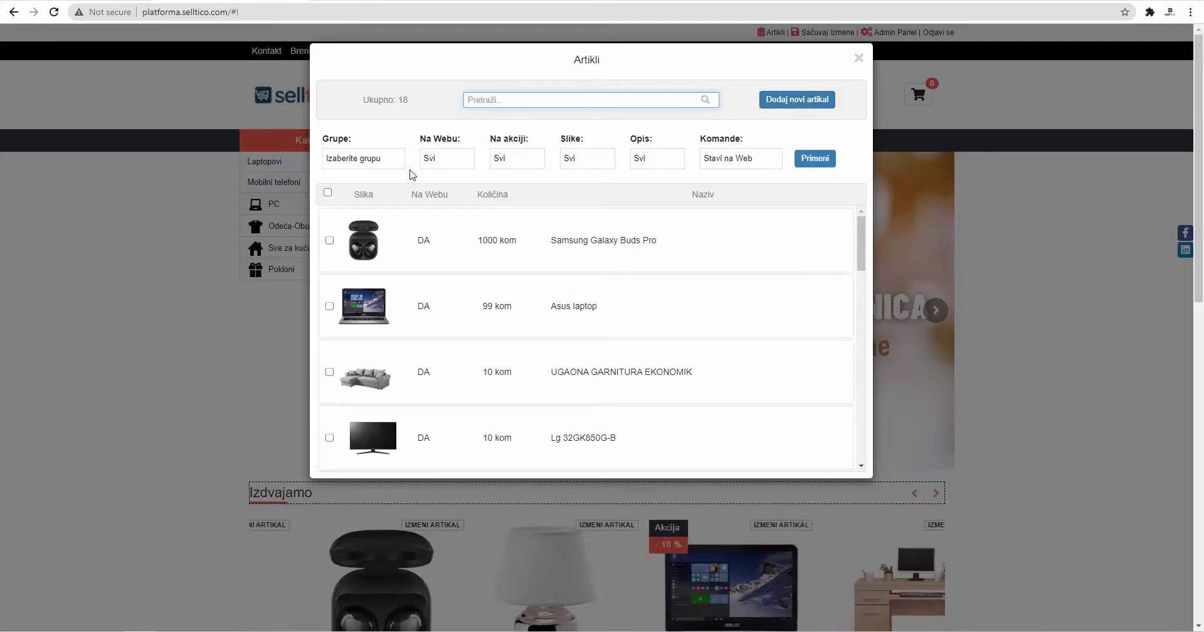
left_click(377, 164)
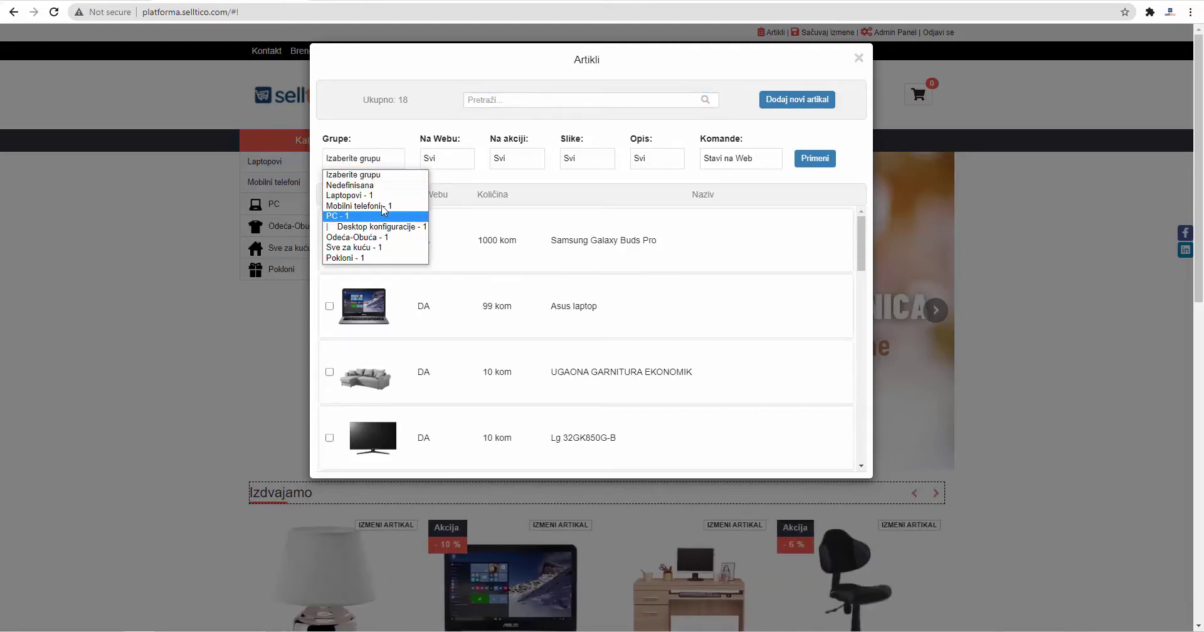
left_click(374, 247)
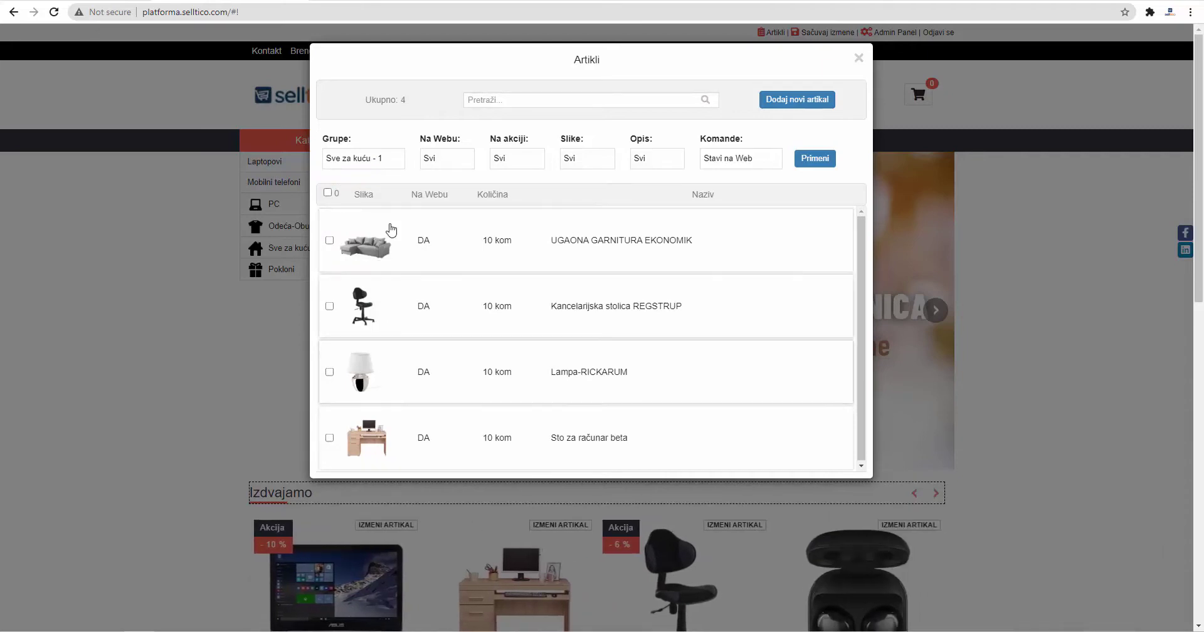
left_click(387, 166)
left_click(385, 175)
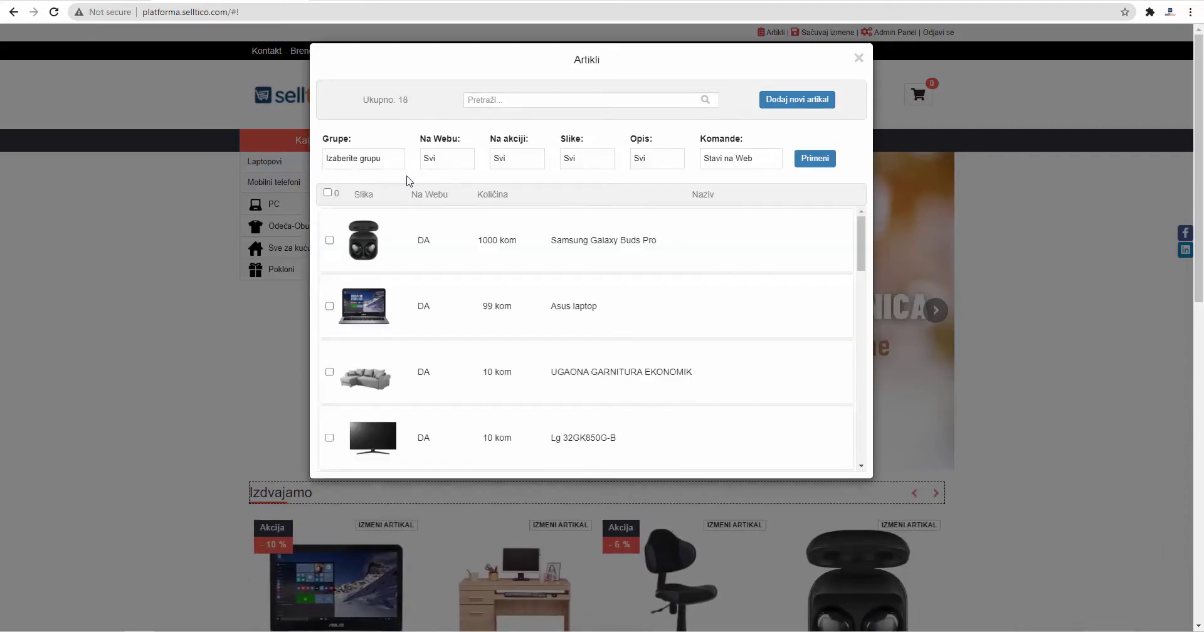
Step: Try the Na Webu filter with Da and Ne, then reset it to all products
left_click(449, 164)
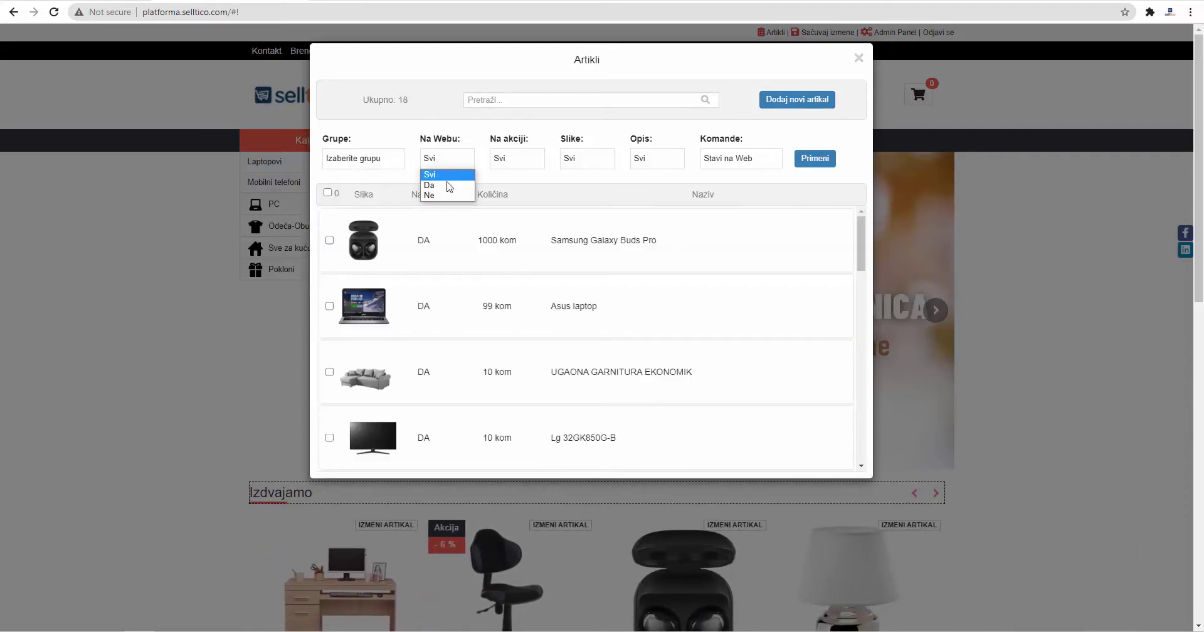
left_click(448, 185)
left_click(443, 164)
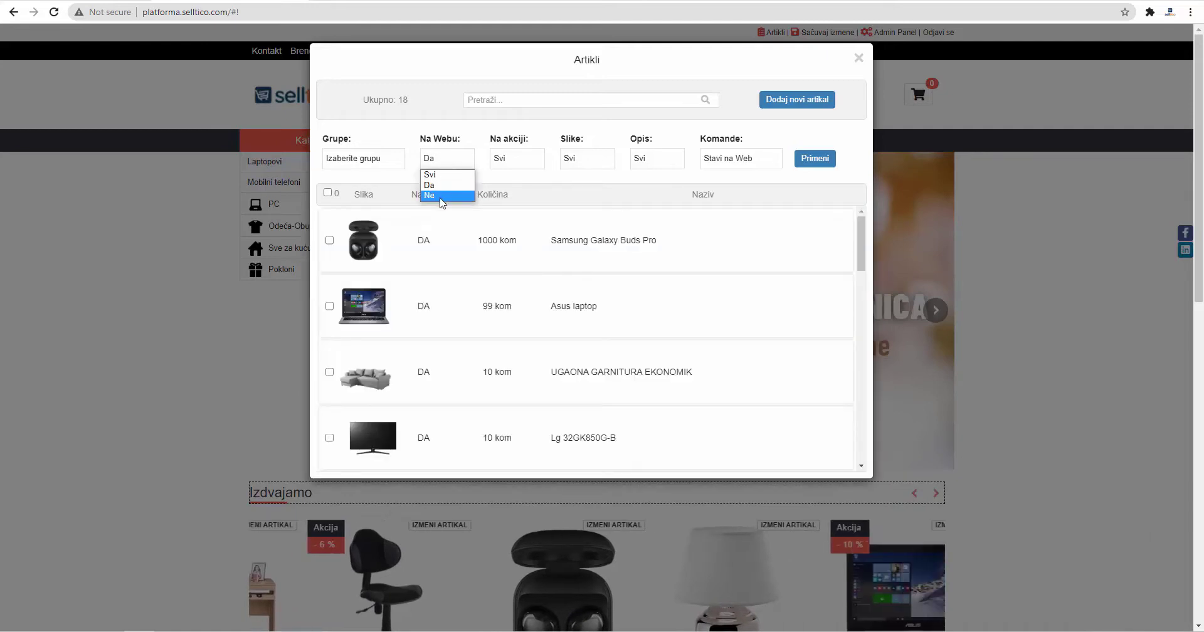
left_click(442, 197)
left_click(451, 165)
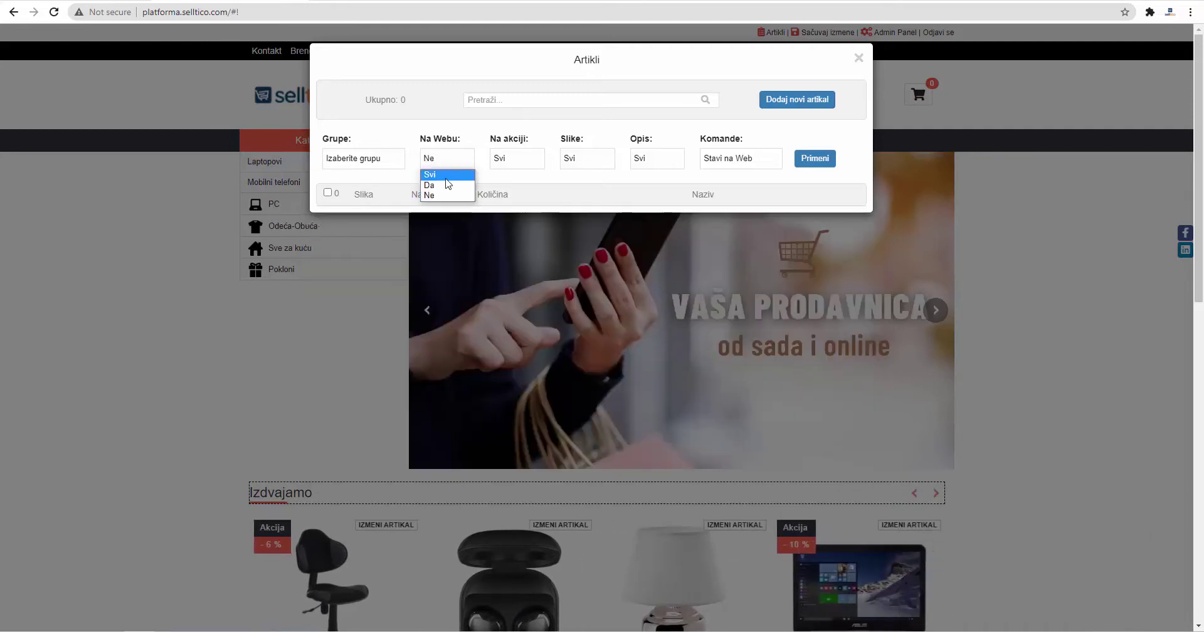
left_click(447, 175)
Step: Try the Akcija and Slike filters, then reset both to show all products
left_click(518, 165)
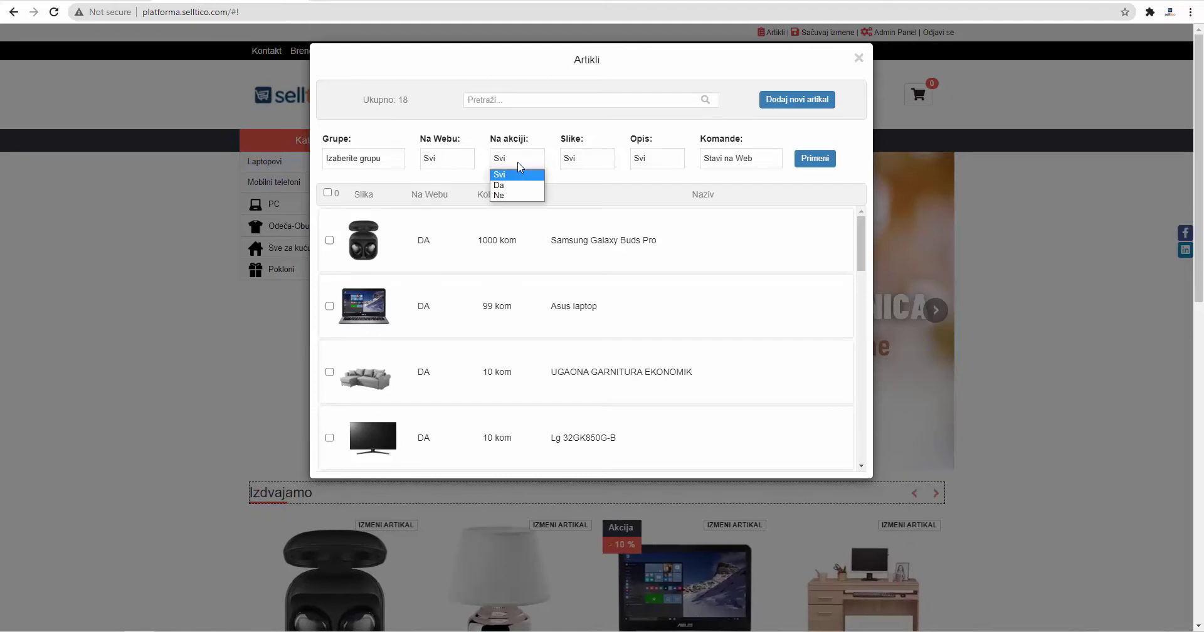
left_click(519, 186)
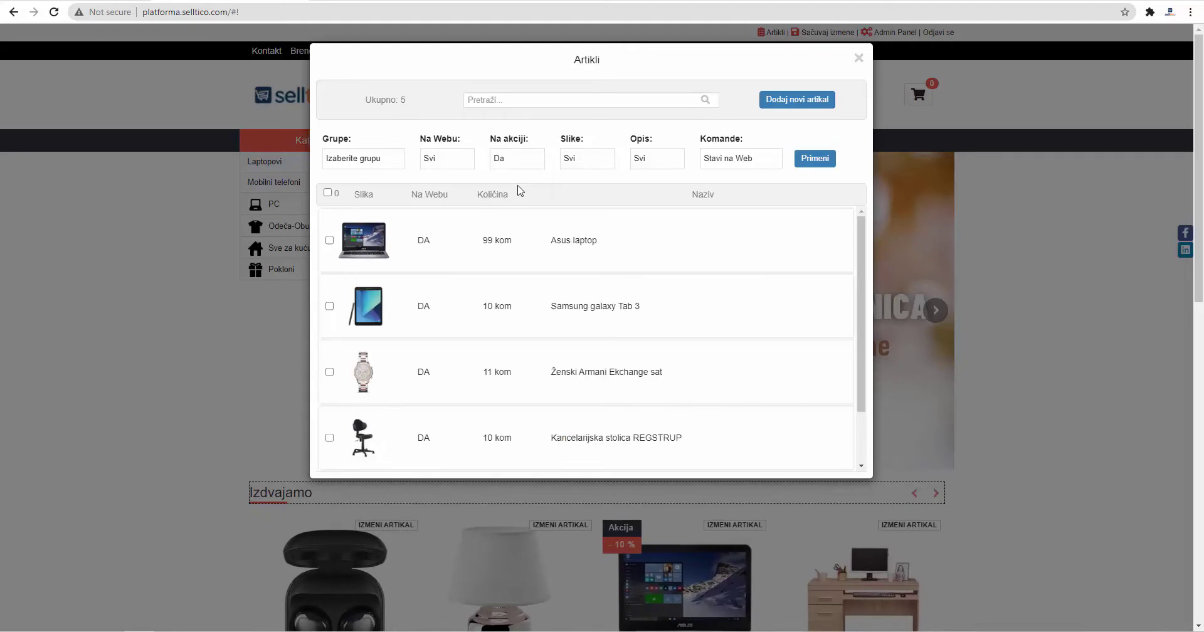
left_click(519, 165)
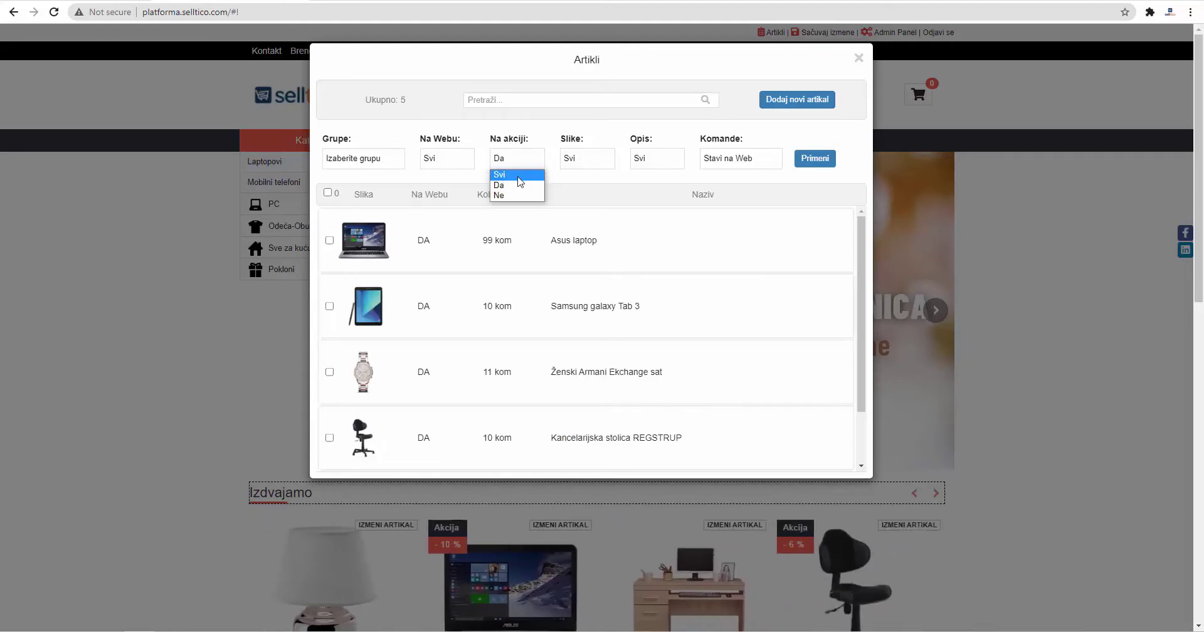
left_click(518, 176)
left_click(573, 163)
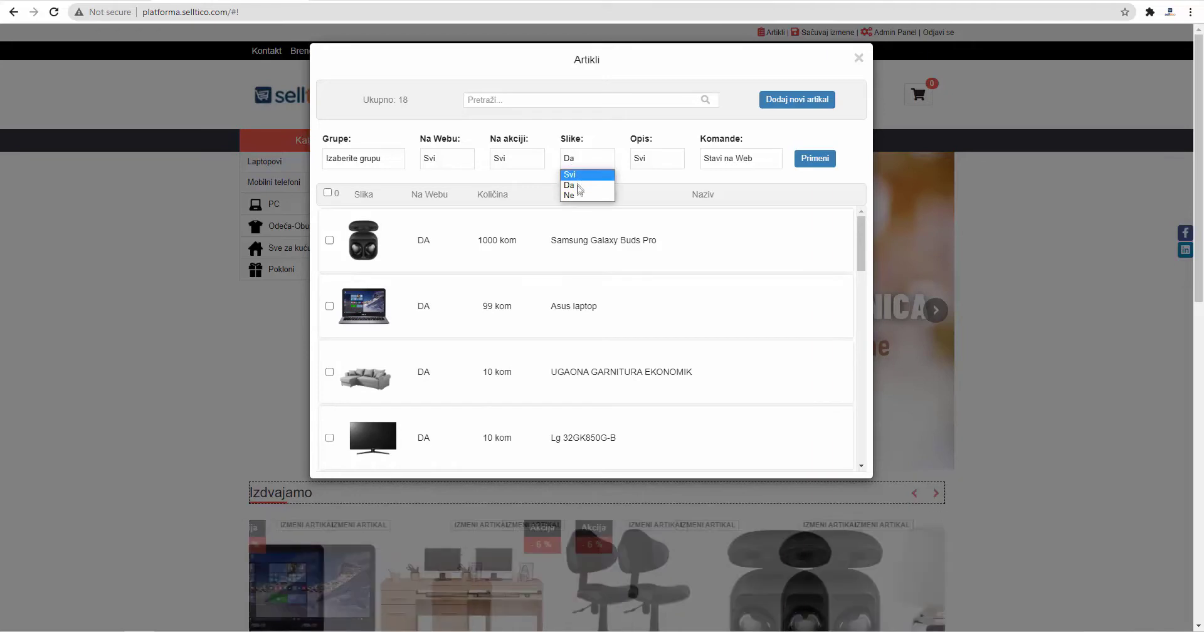
left_click(576, 195)
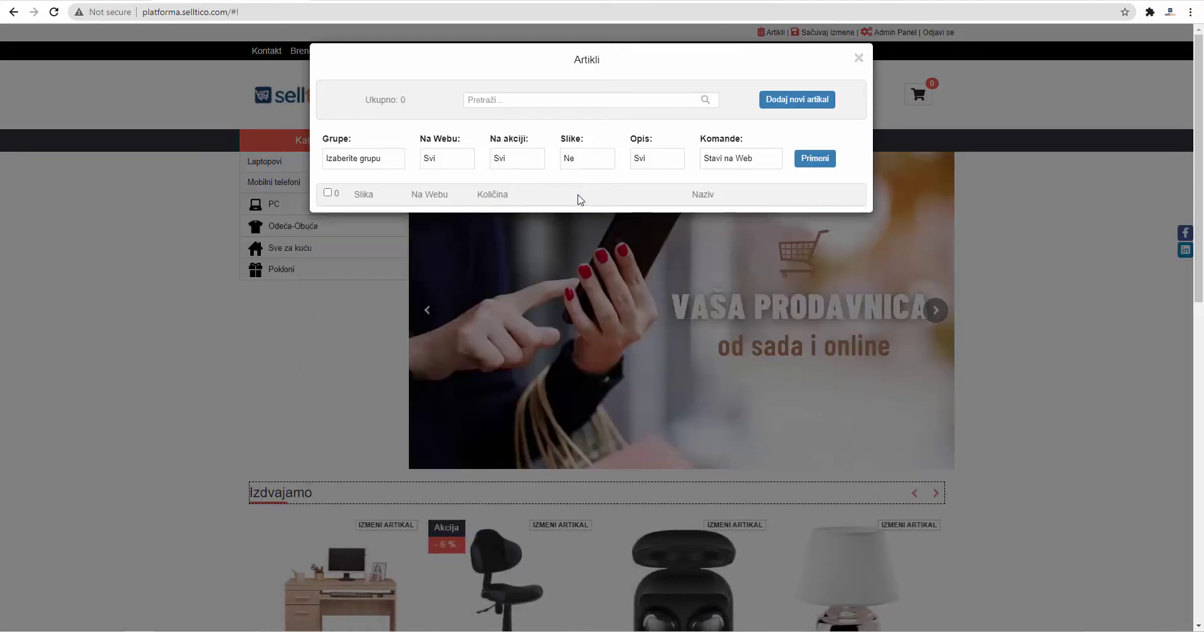
left_click(589, 161)
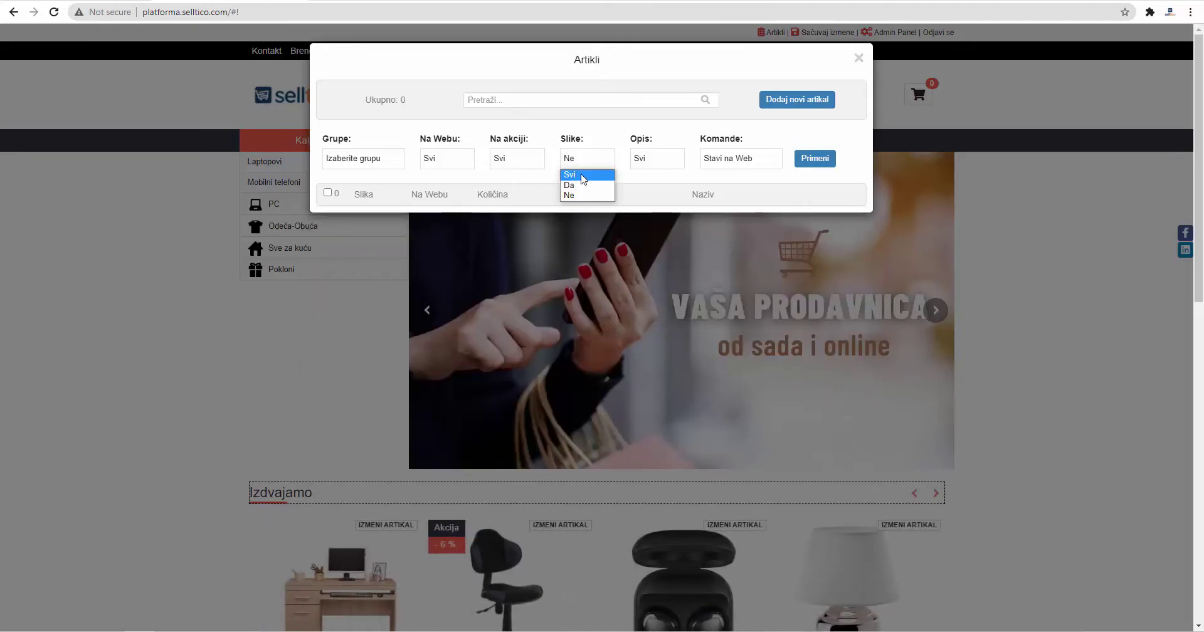
left_click(583, 175)
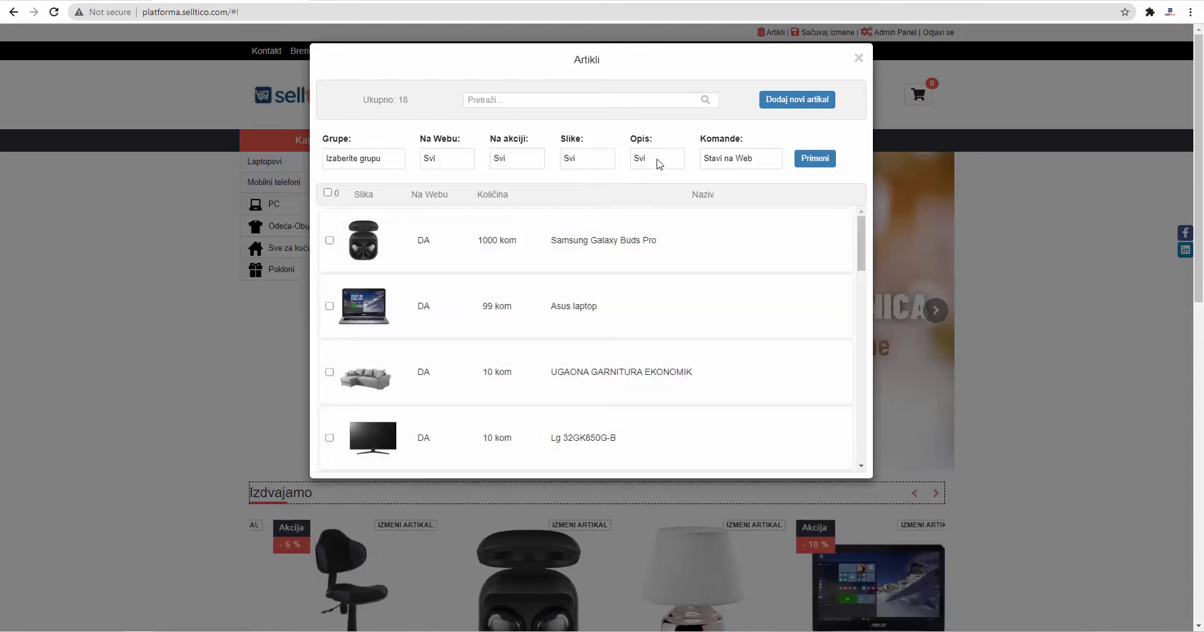
Step: Filter by description Da (11) and Ne (7), then set Opis back to Svi
left_click(659, 164)
left_click(652, 186)
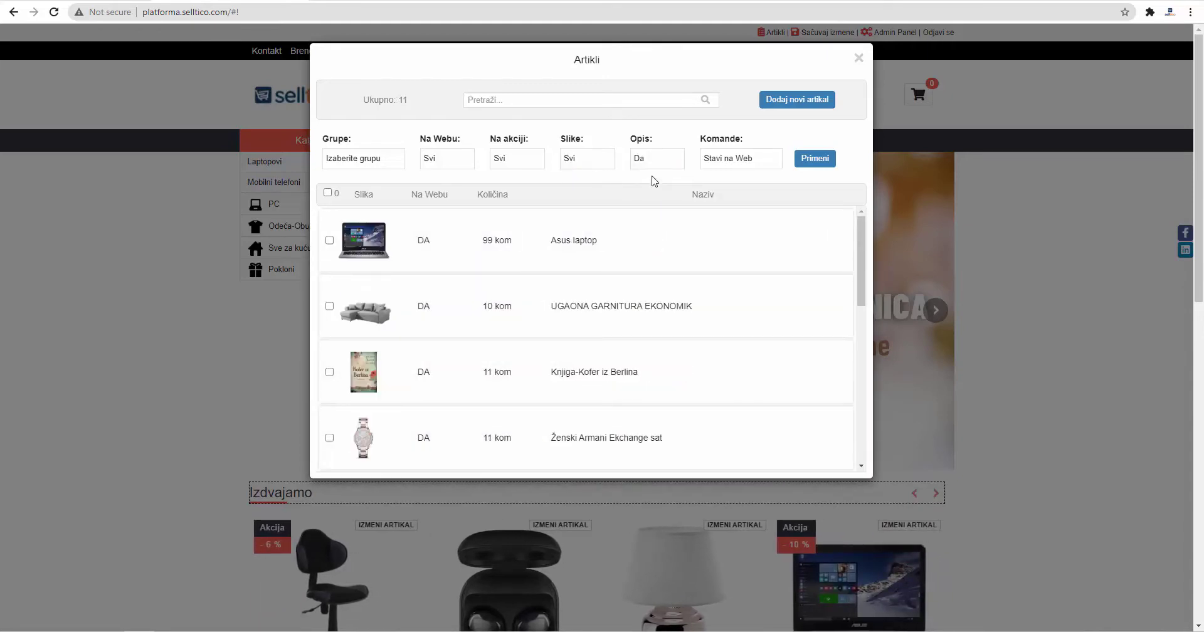
left_click(661, 161)
left_click(656, 194)
left_click(660, 165)
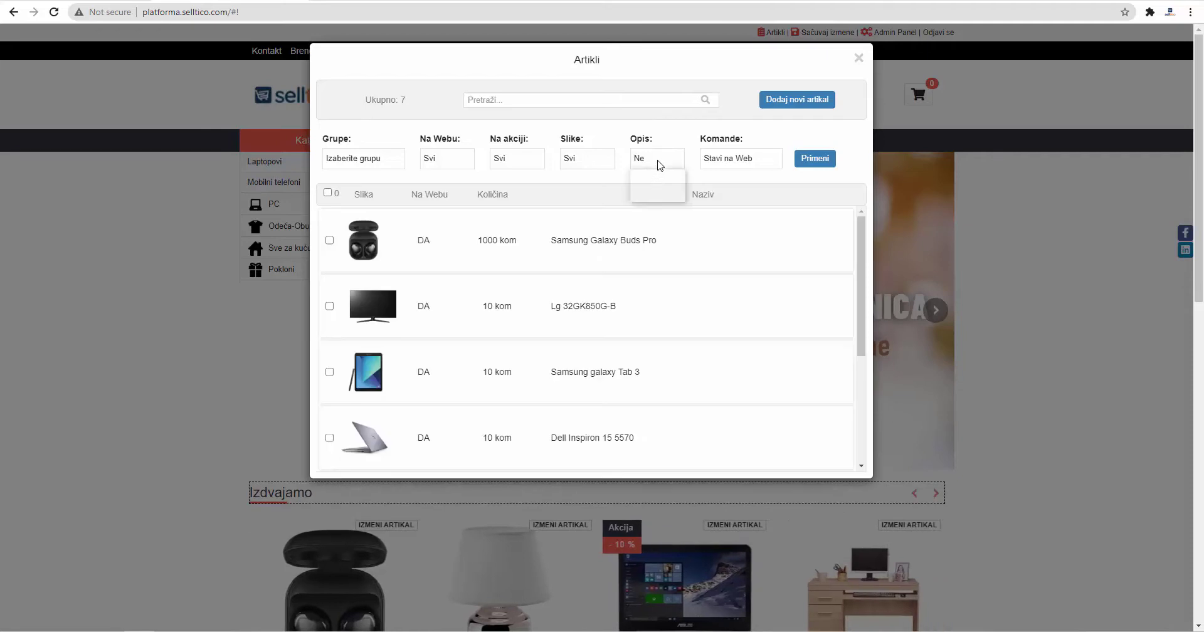
left_click(652, 175)
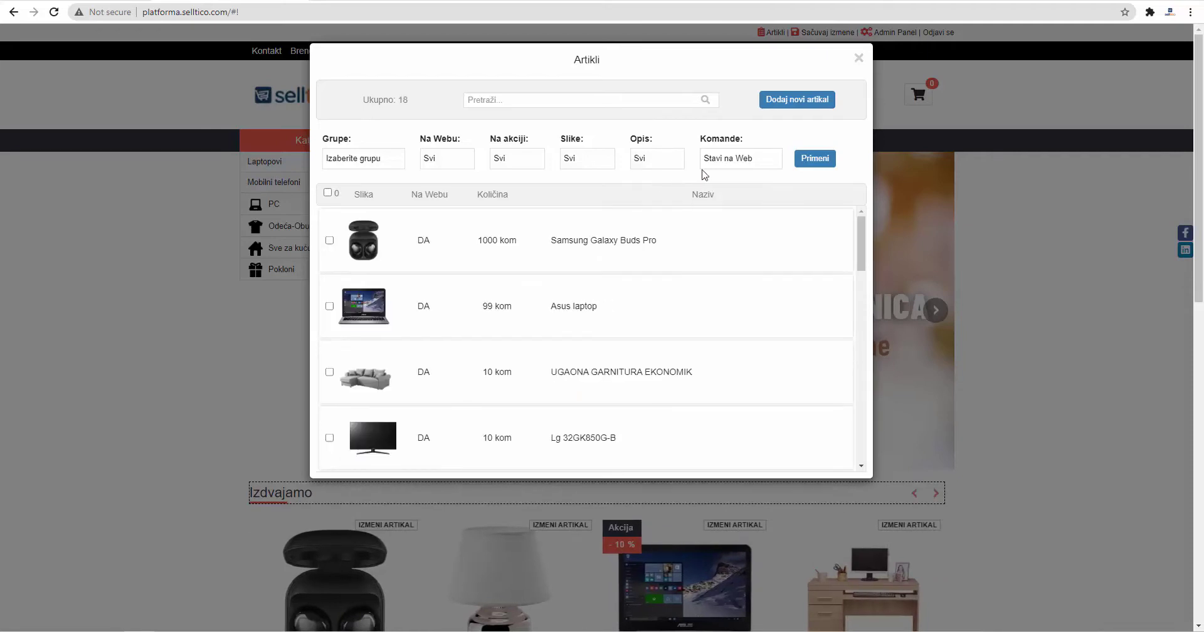
left_click(770, 164)
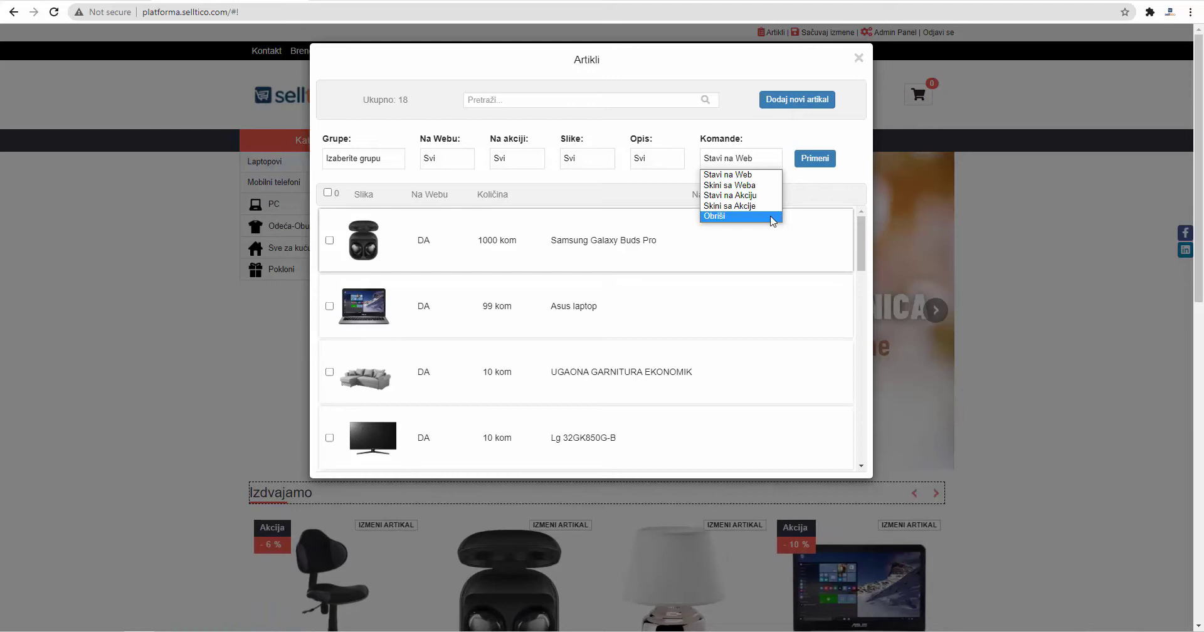
left_click(746, 175)
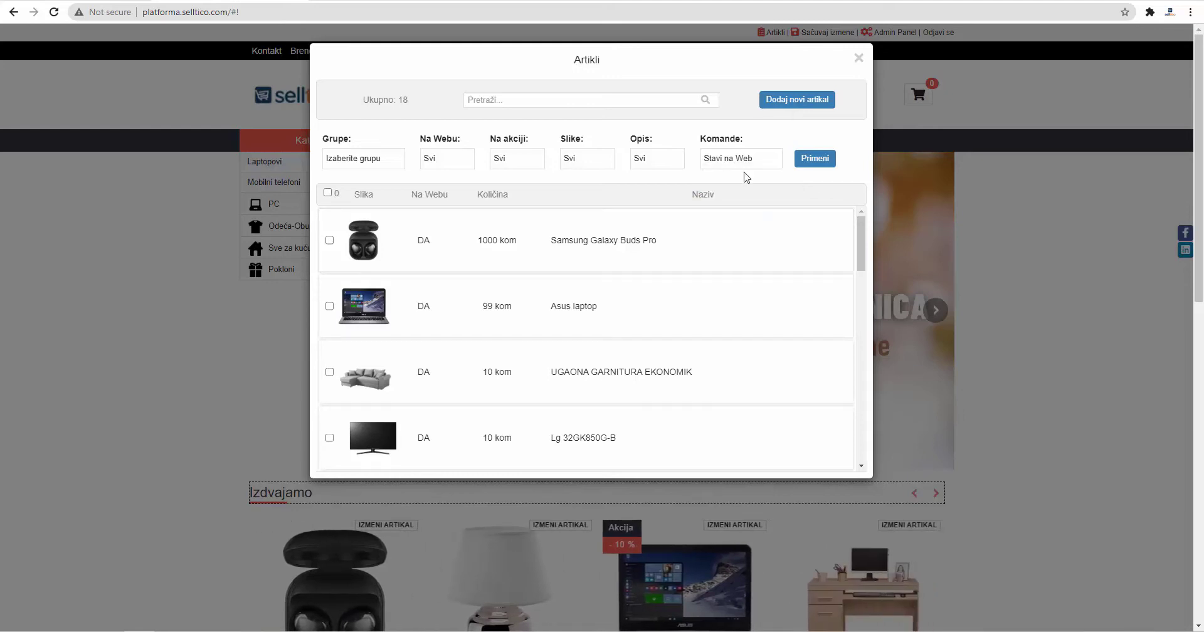
left_click(329, 241)
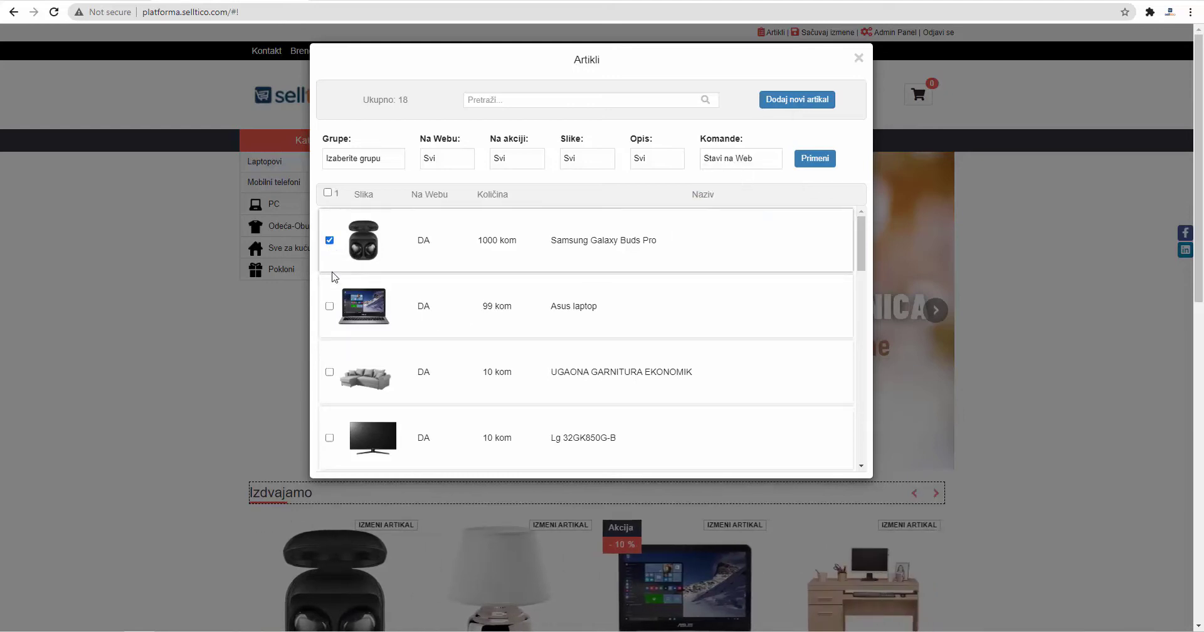
left_click(329, 306)
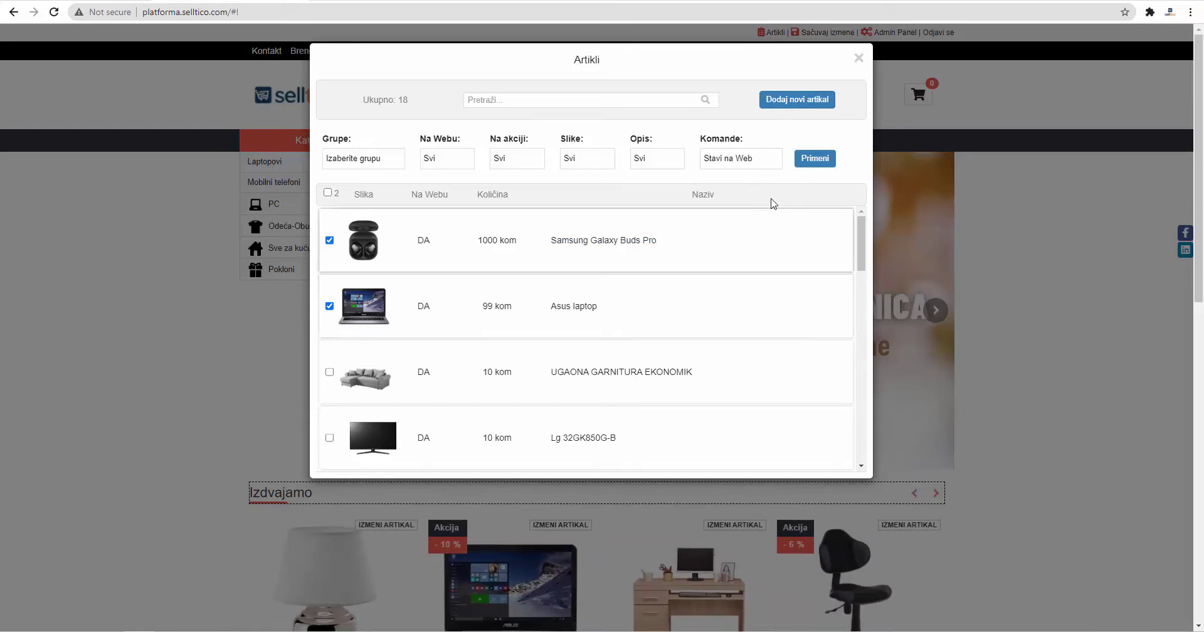
left_click(822, 160)
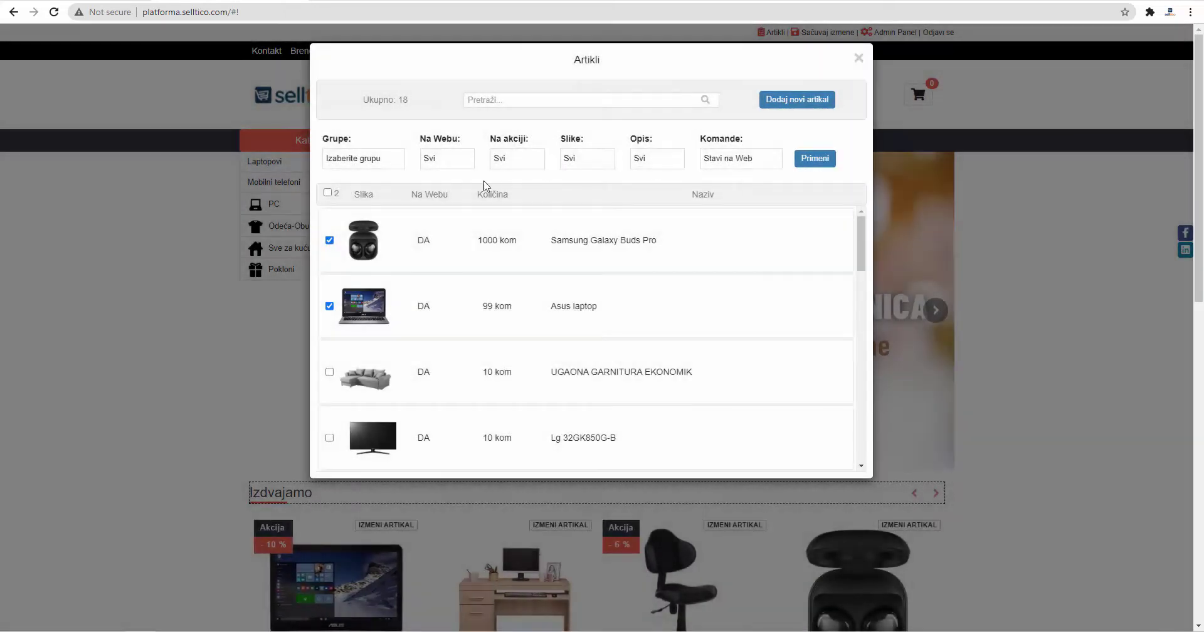
left_click(327, 193)
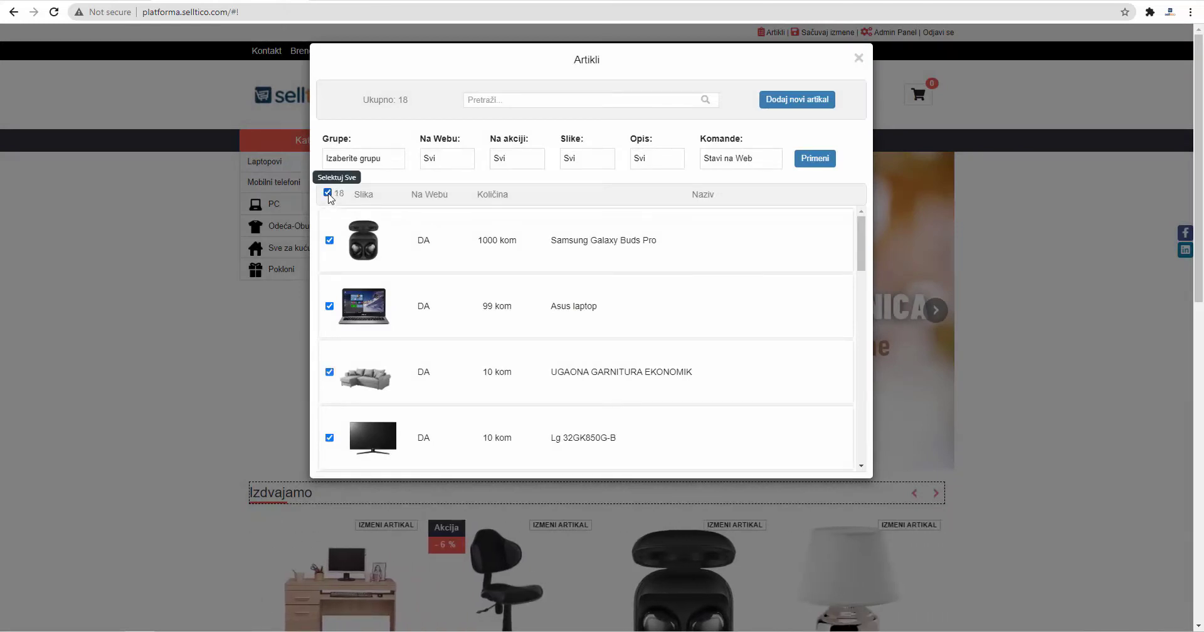
left_click(329, 241)
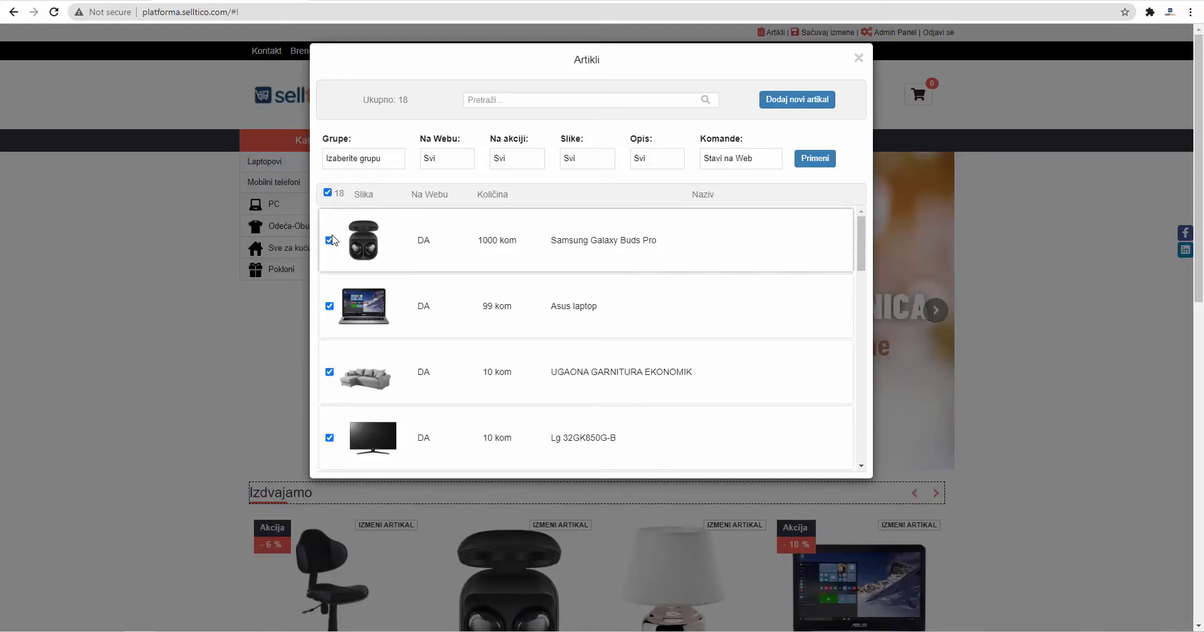
left_click(329, 306)
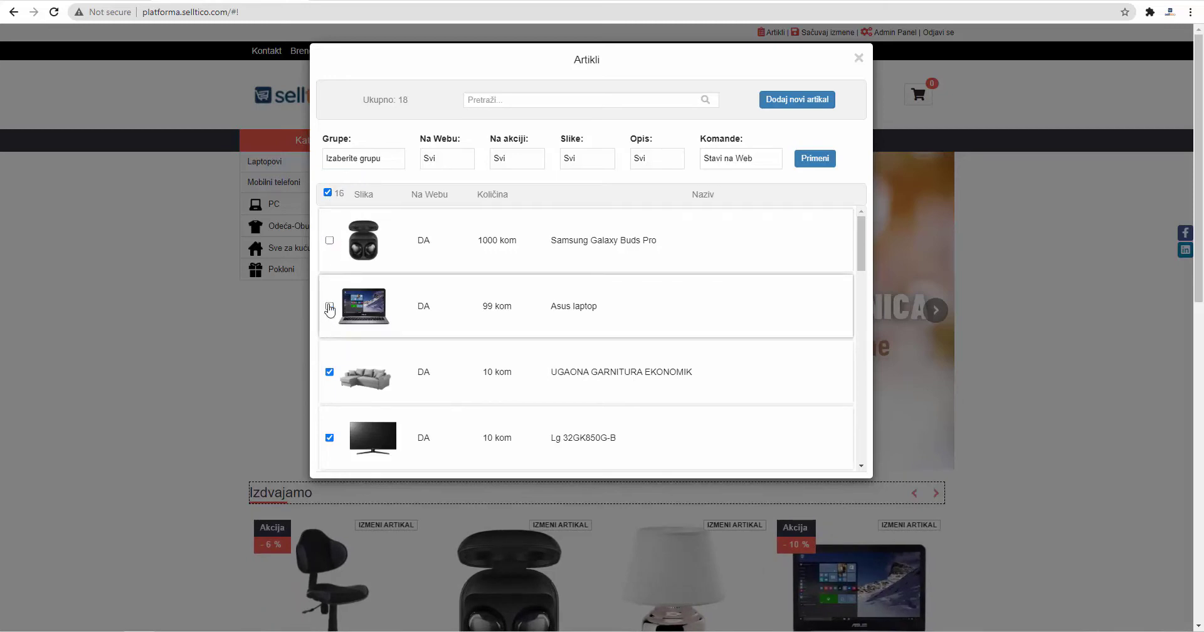
left_click(328, 193)
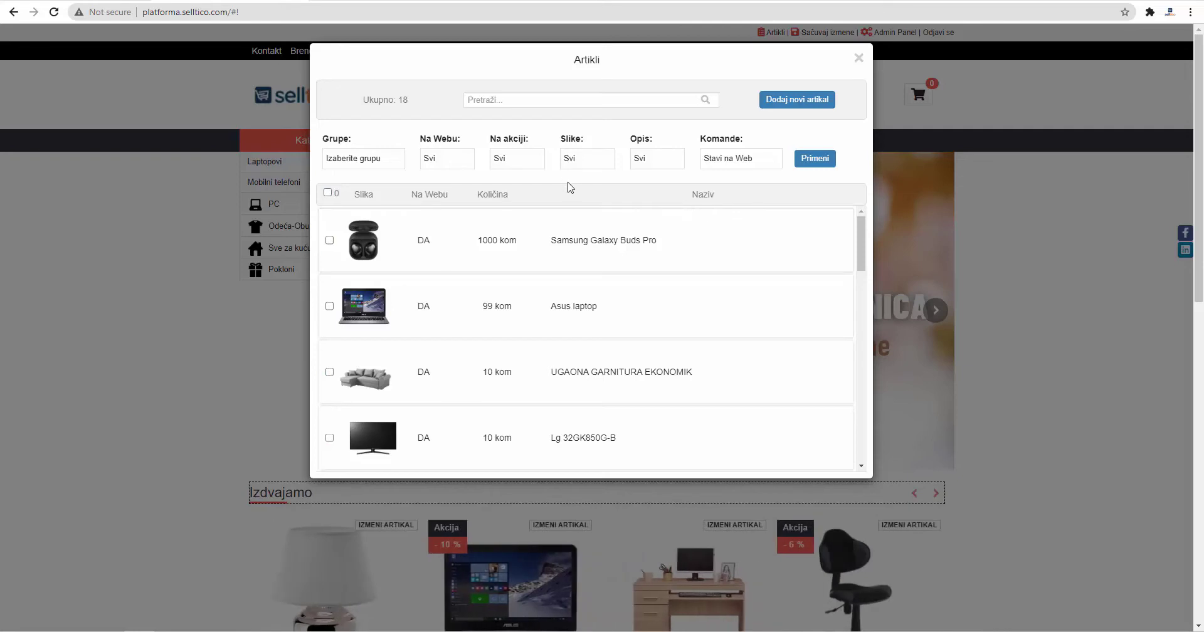
Step: Add a new article with the pasted HP Spectre x360 name, SKU 1001, group Laptopovi
left_click(798, 101)
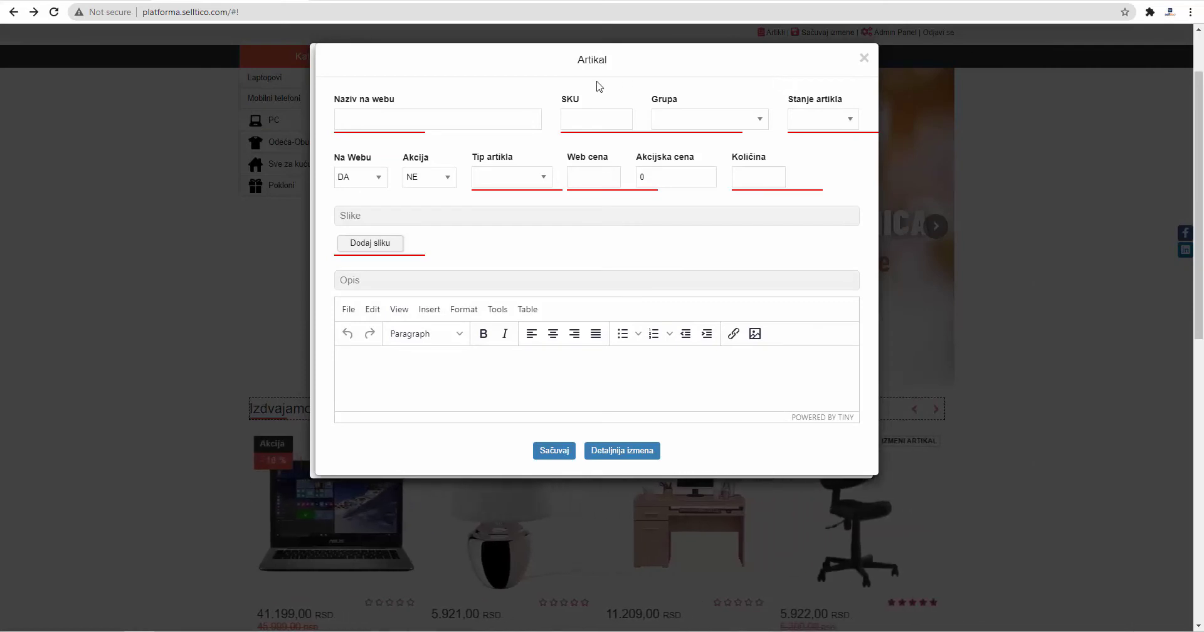
left_click(511, 121)
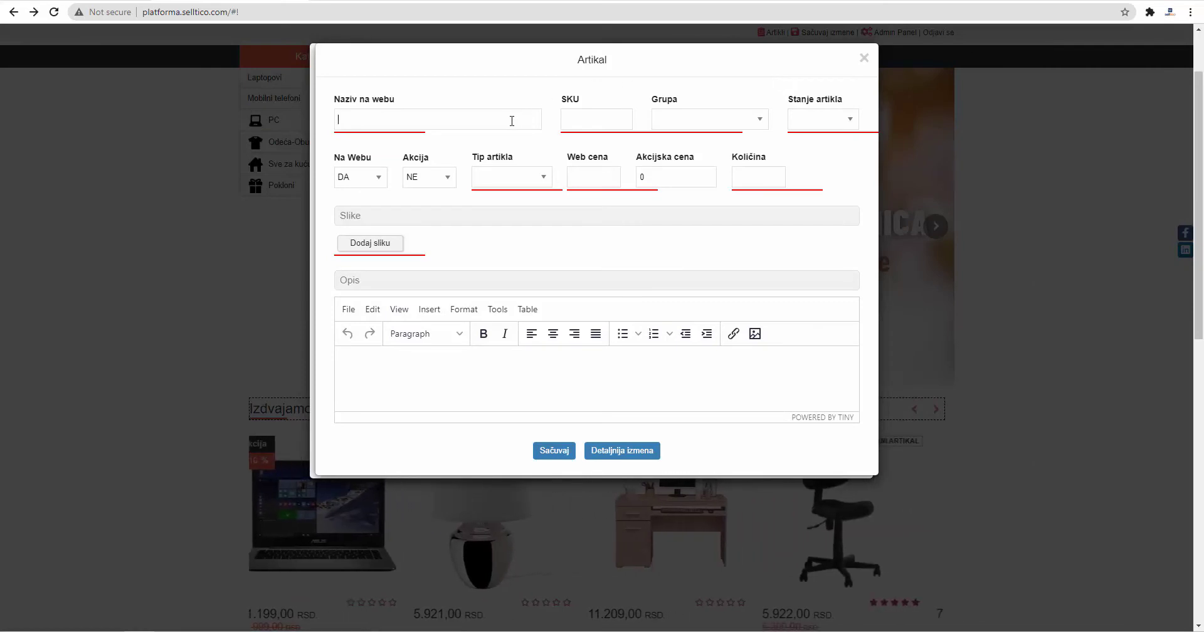
type("HP Spectre x360 Convertible 14-ea0005nn 35B43EA")
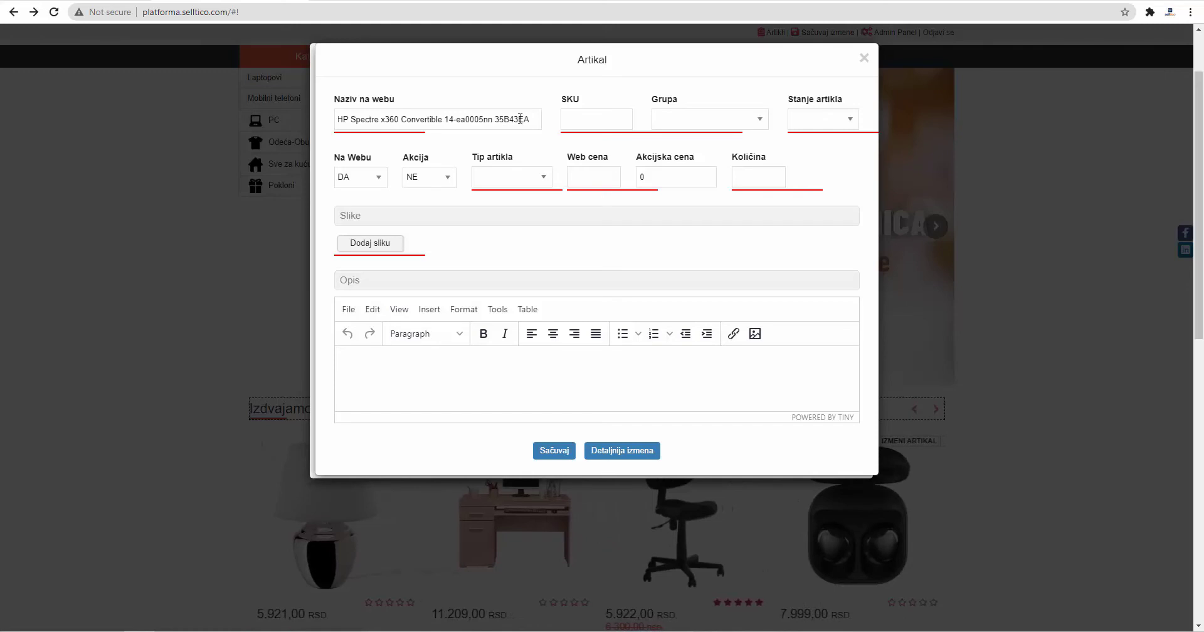
left_click(588, 122)
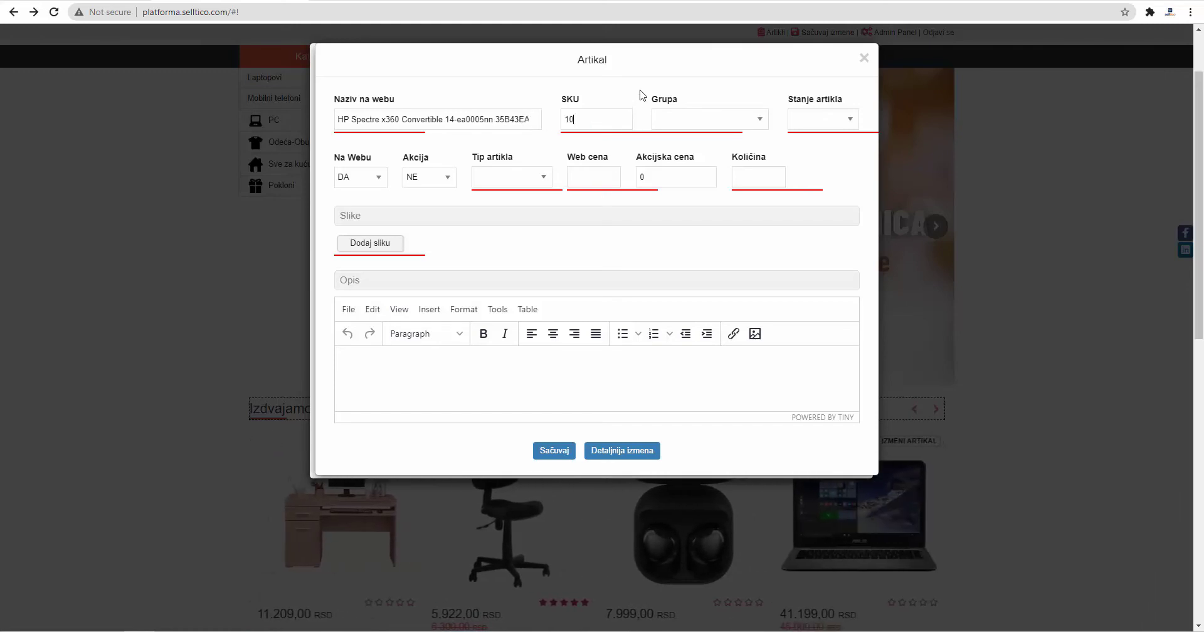
type("1001")
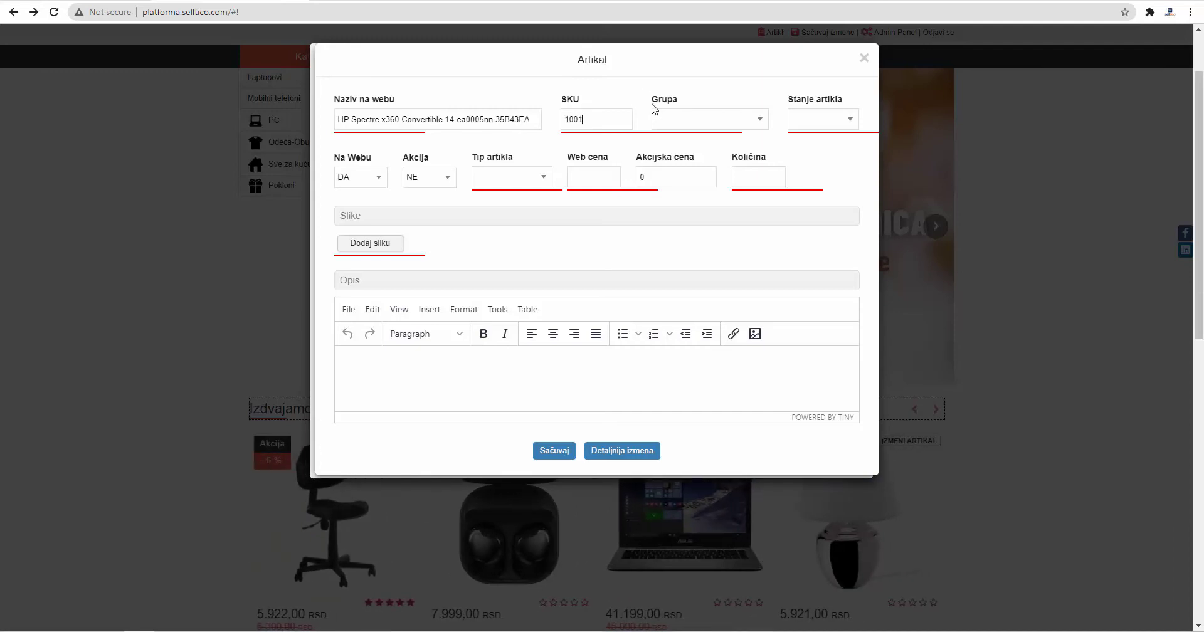
left_click(719, 125)
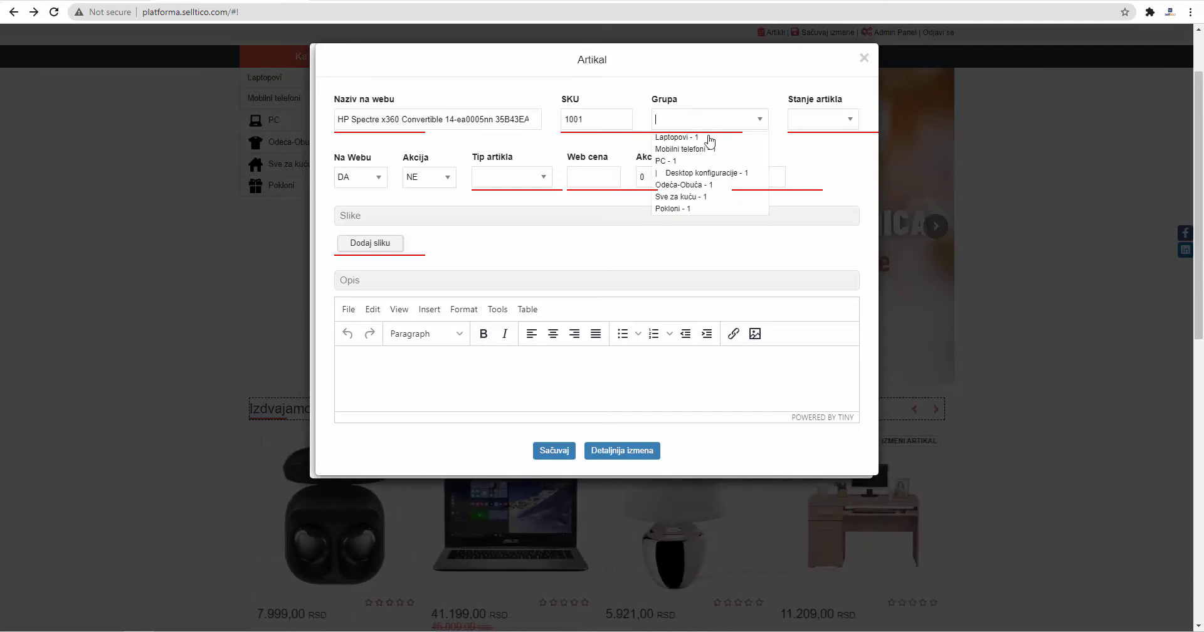
left_click(710, 139)
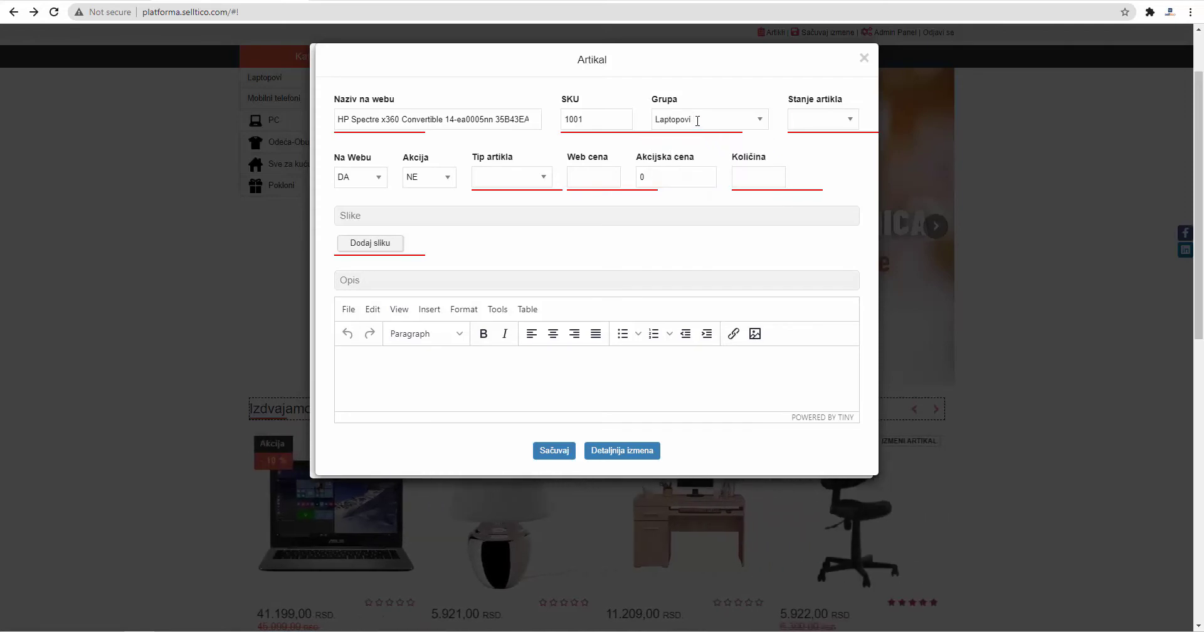
left_click_drag(696, 119, 653, 119)
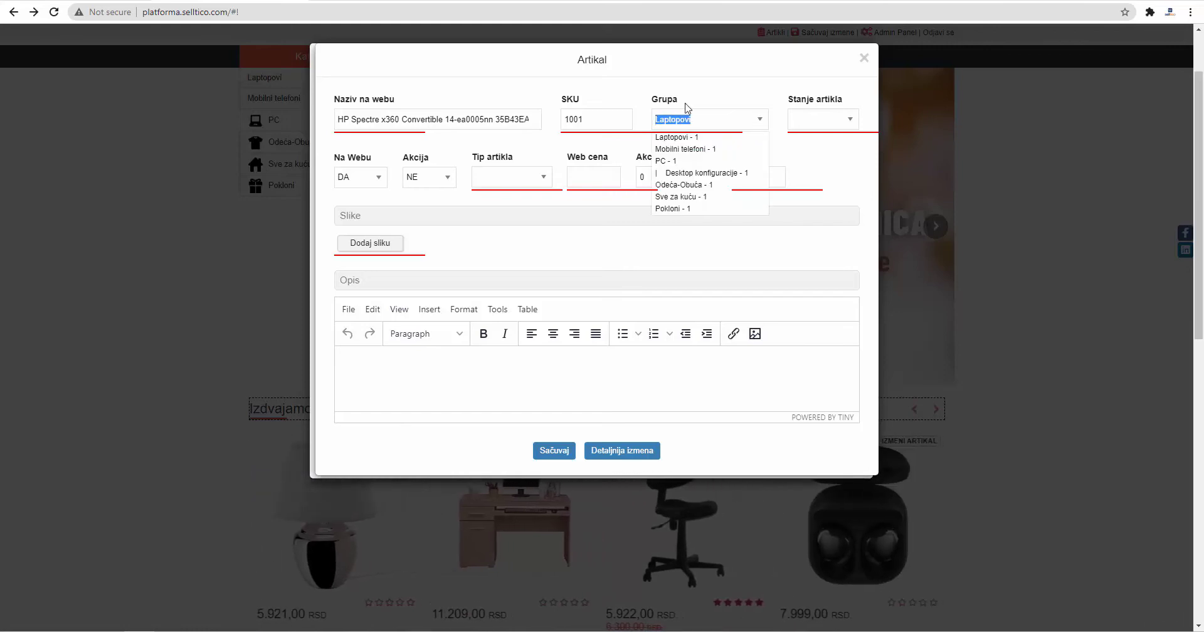
key("BackSpace")
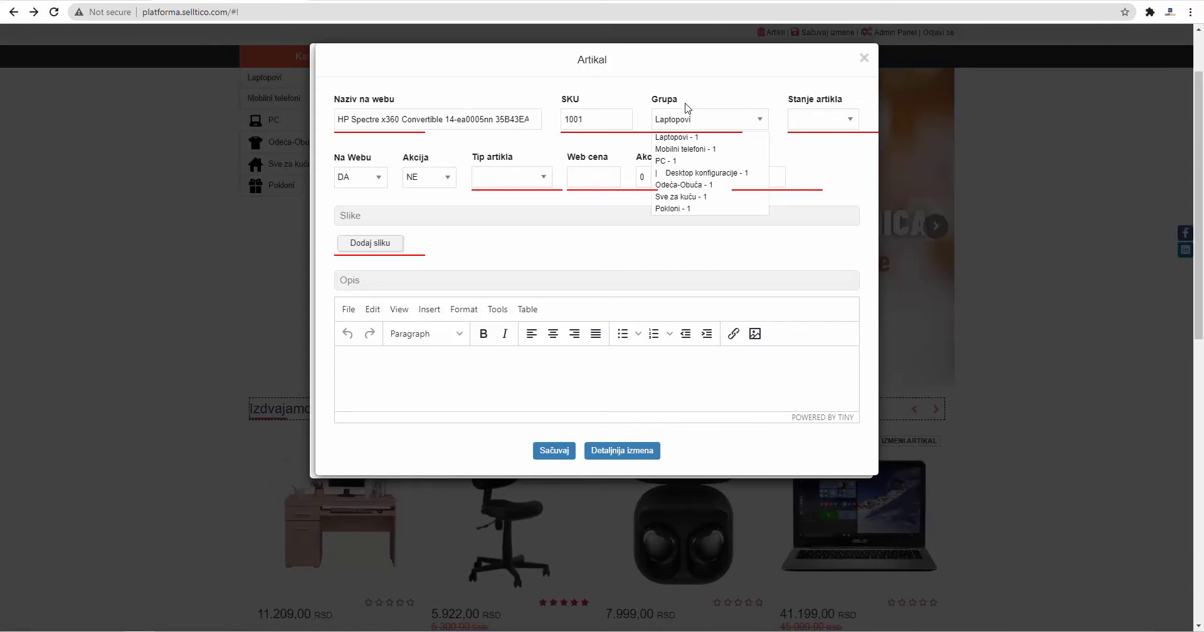
Step: Set the laptop's stock status to Nema na stanju and save the article
left_click(779, 121)
left_click(816, 119)
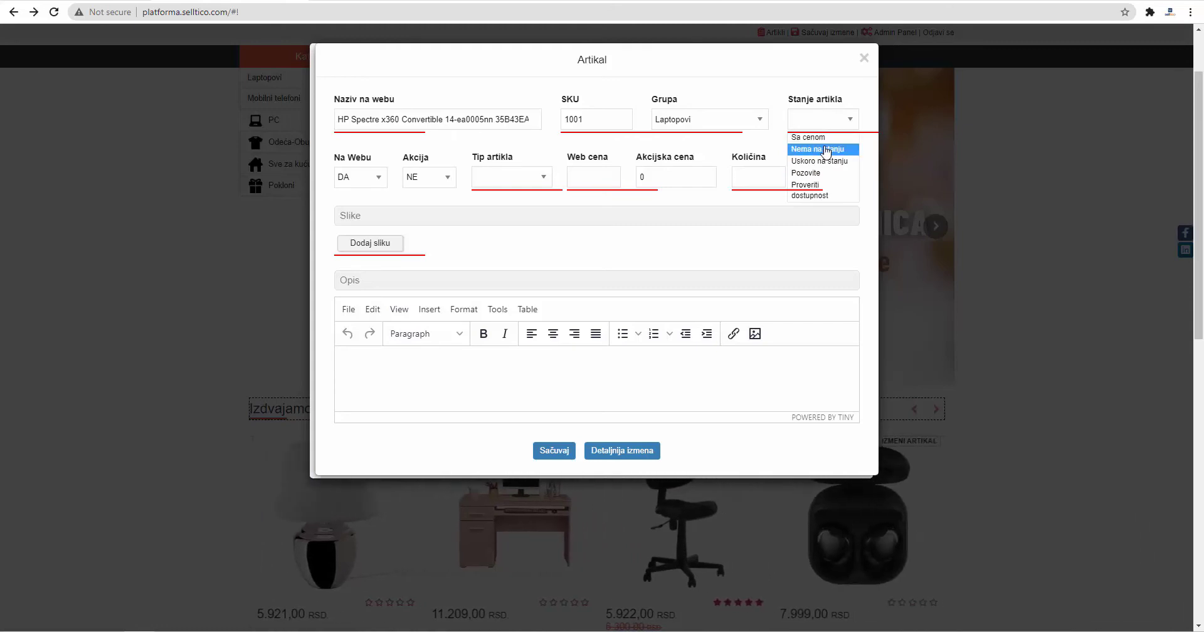
left_click(825, 151)
triple_click(827, 118)
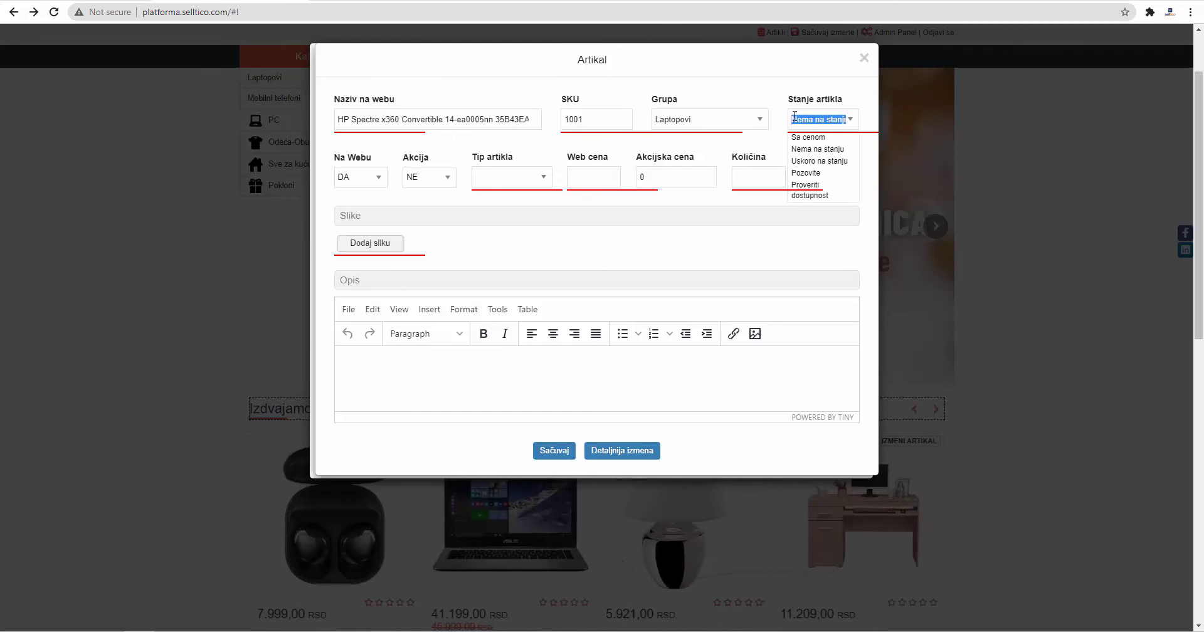
type("N")
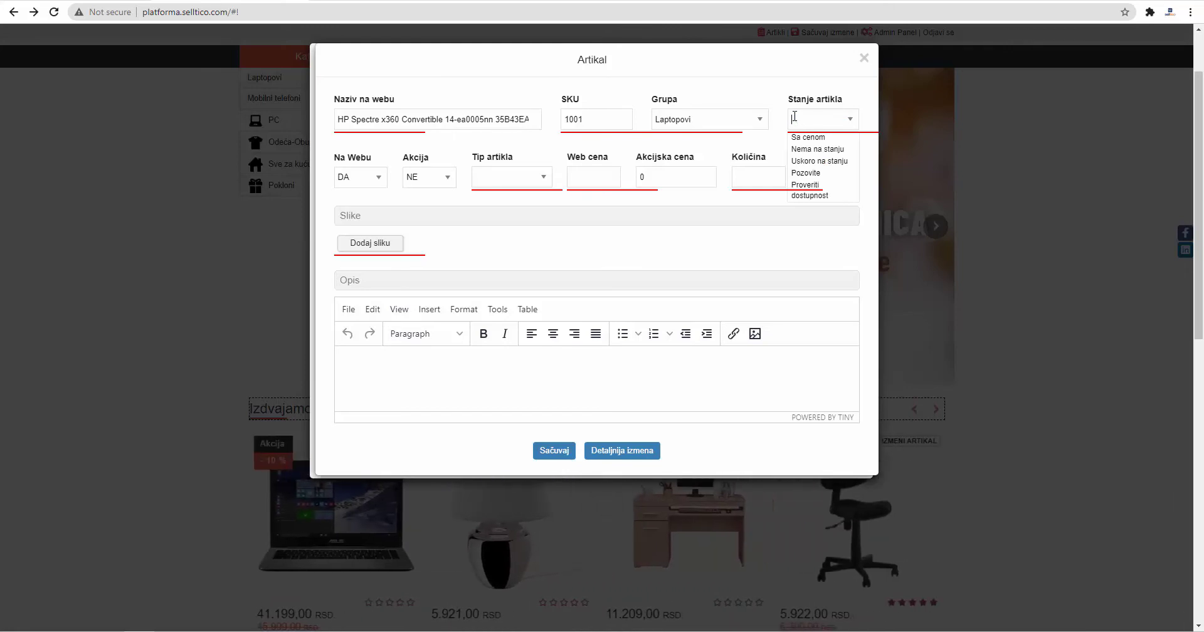
left_click(808, 148)
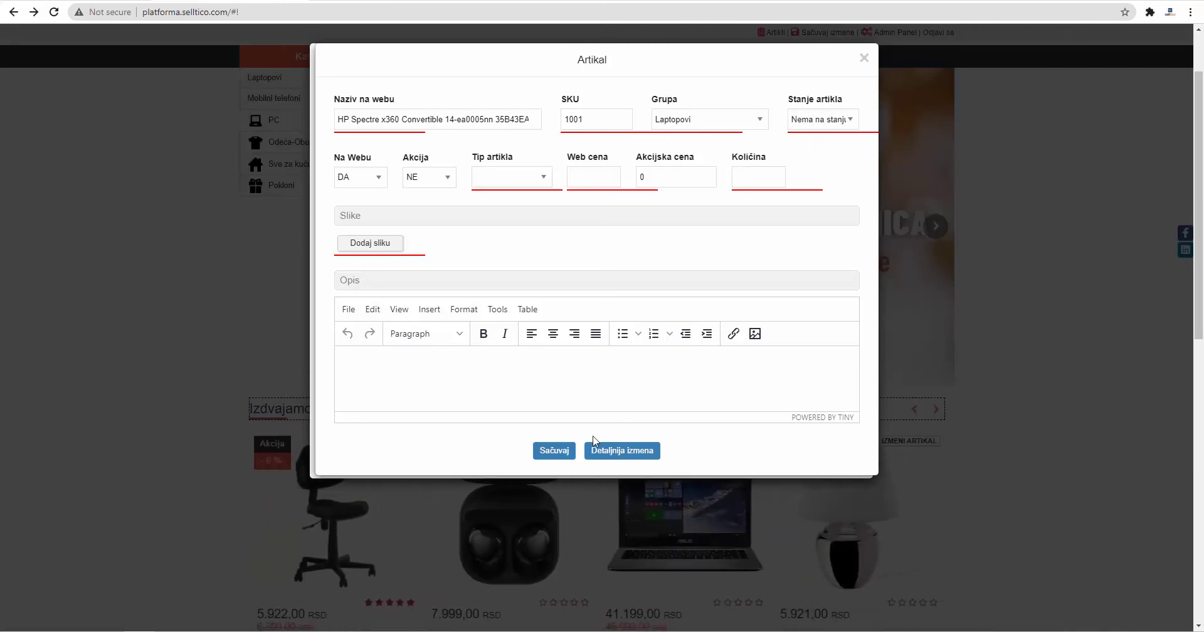
left_click(553, 451)
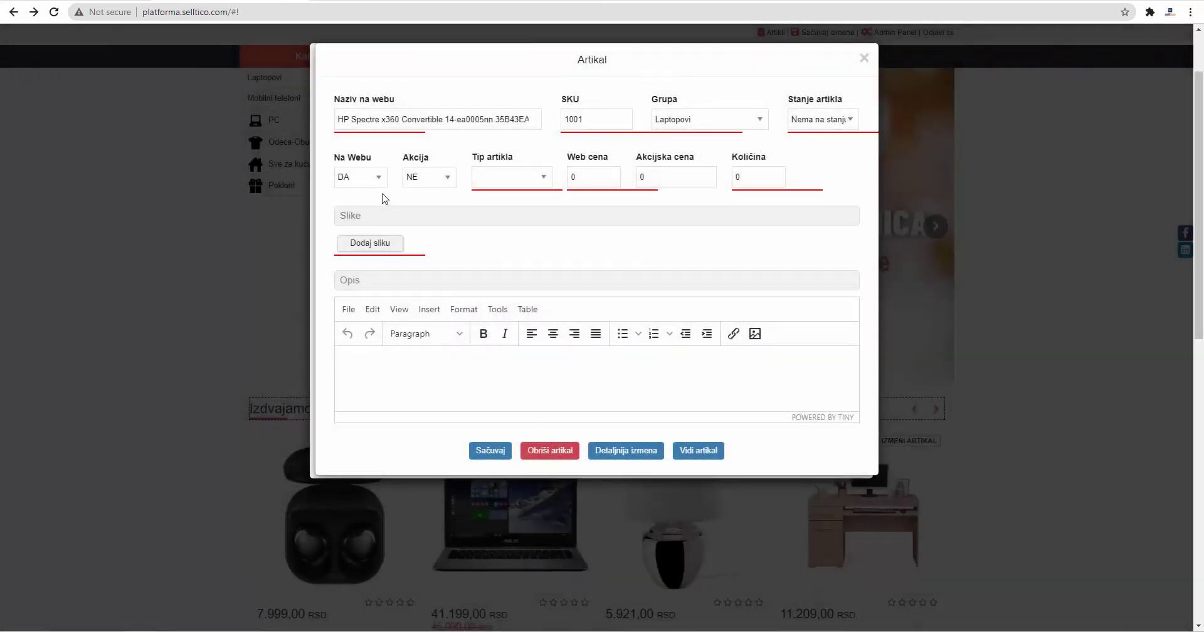
Step: Leave the laptop's Na Webu visibility set to DA
left_click(376, 181)
left_click(367, 201)
left_click(368, 183)
left_click(367, 196)
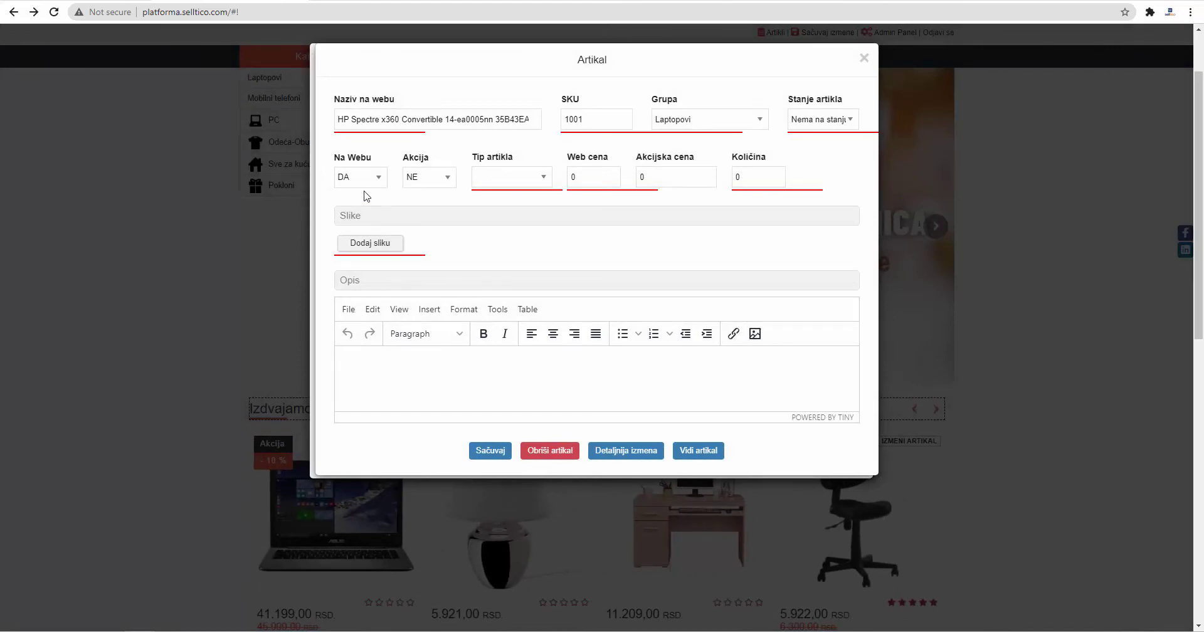
left_click(436, 184)
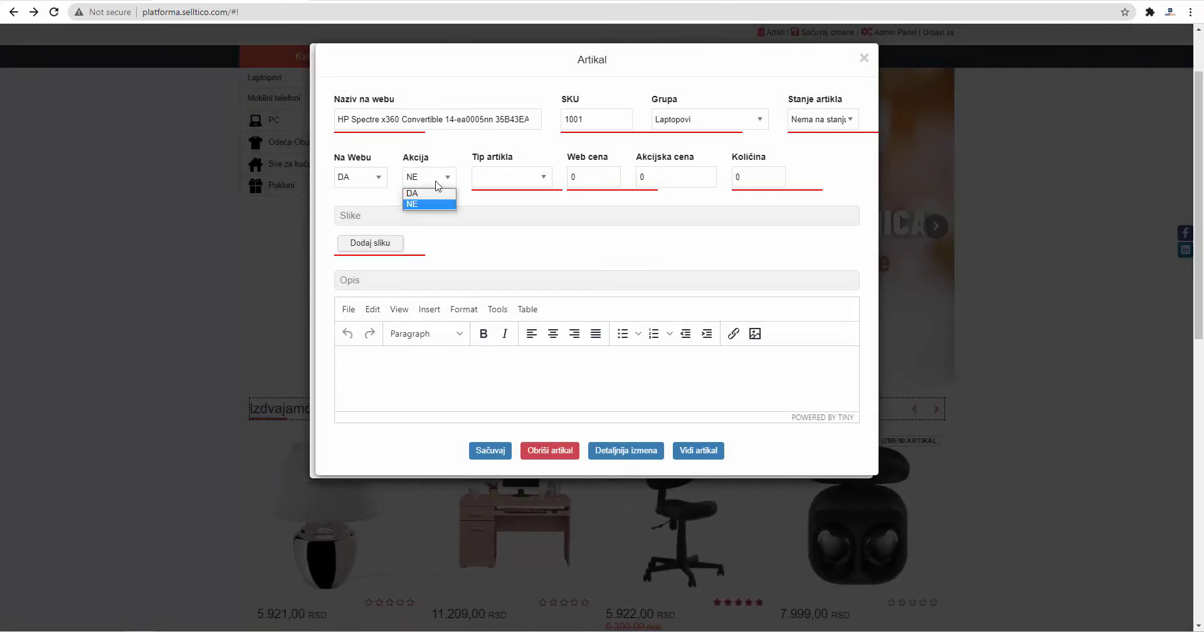
Step: Mark the laptop on sale (DA) from 7 October to 31 October 2021
left_click(431, 194)
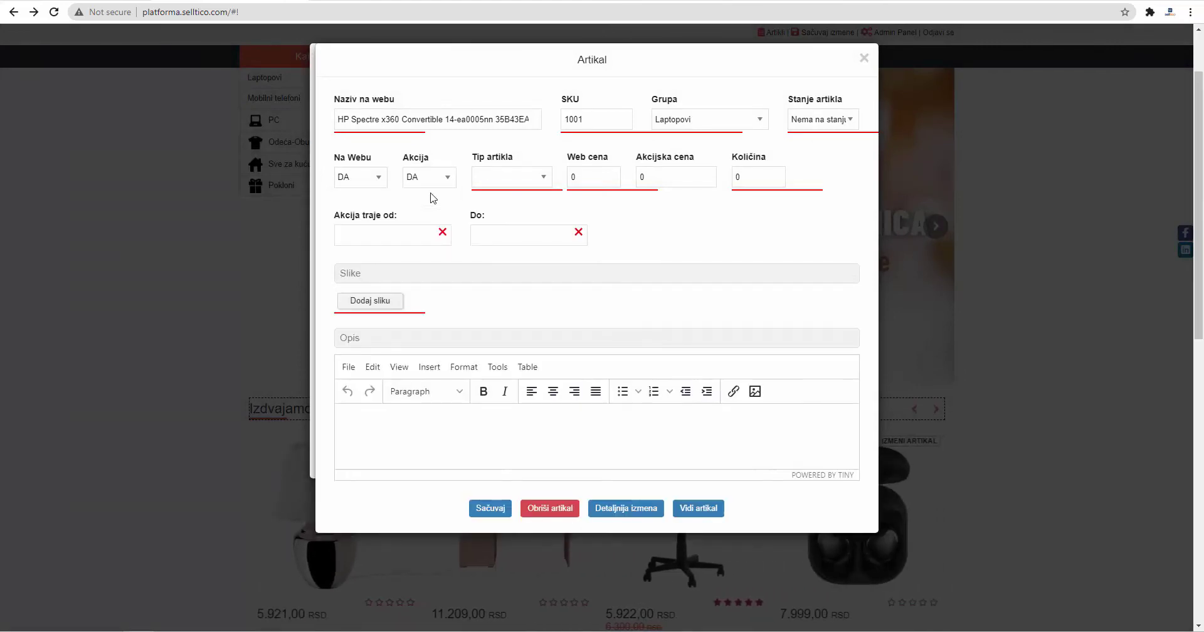
left_click(408, 235)
left_click(444, 312)
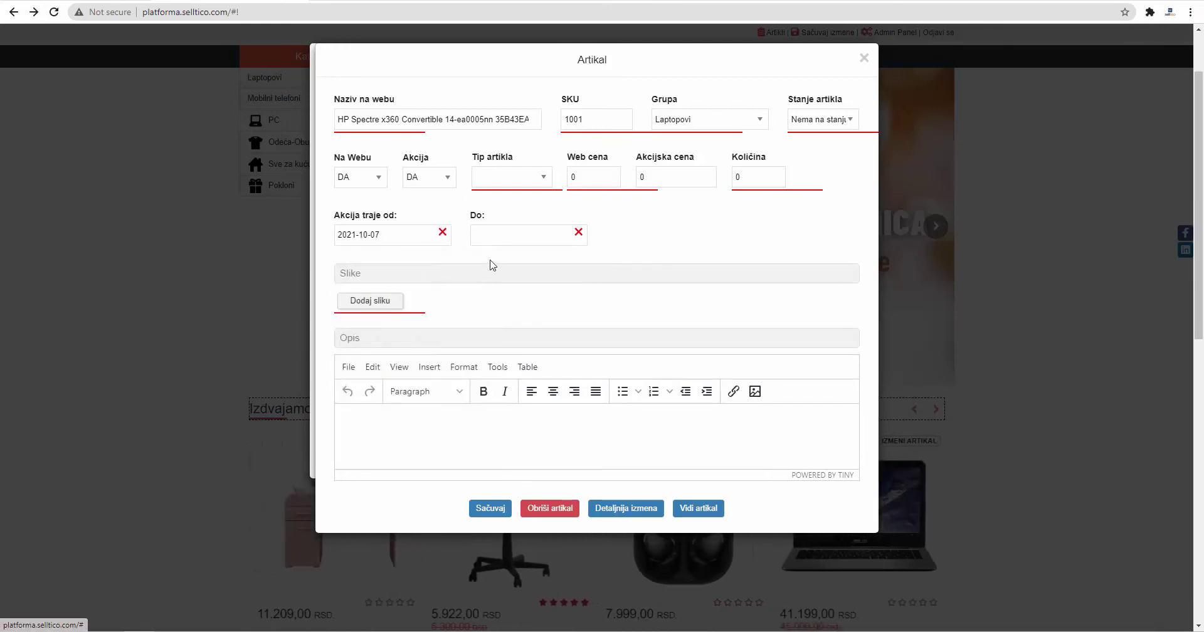
left_click(500, 238)
left_click(484, 392)
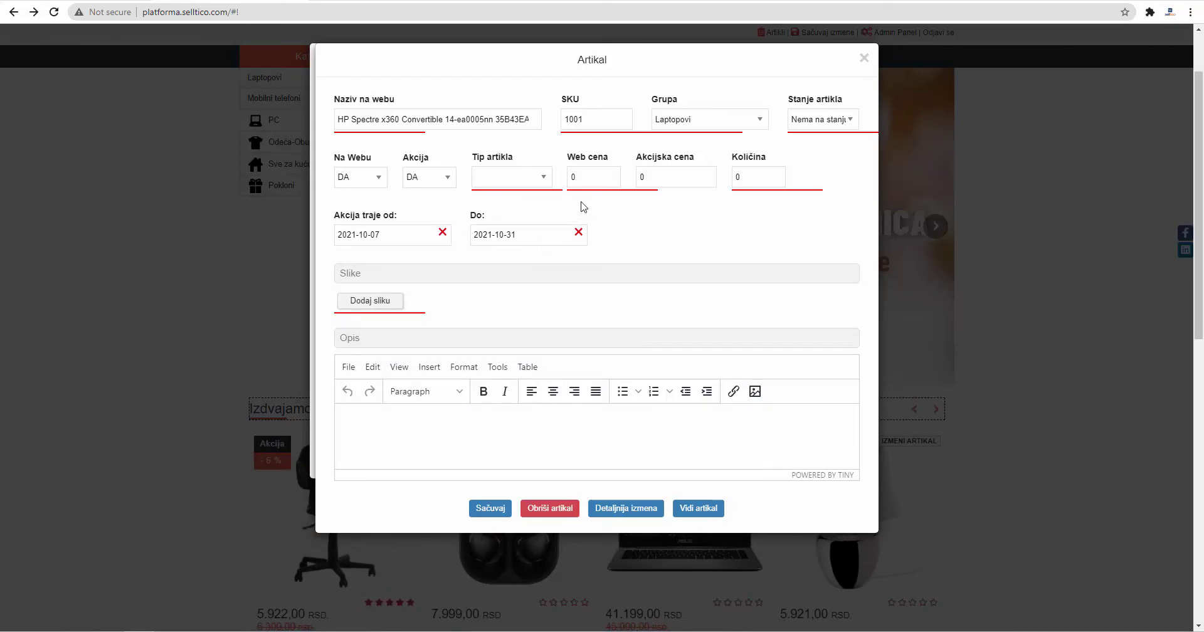
left_click(595, 179)
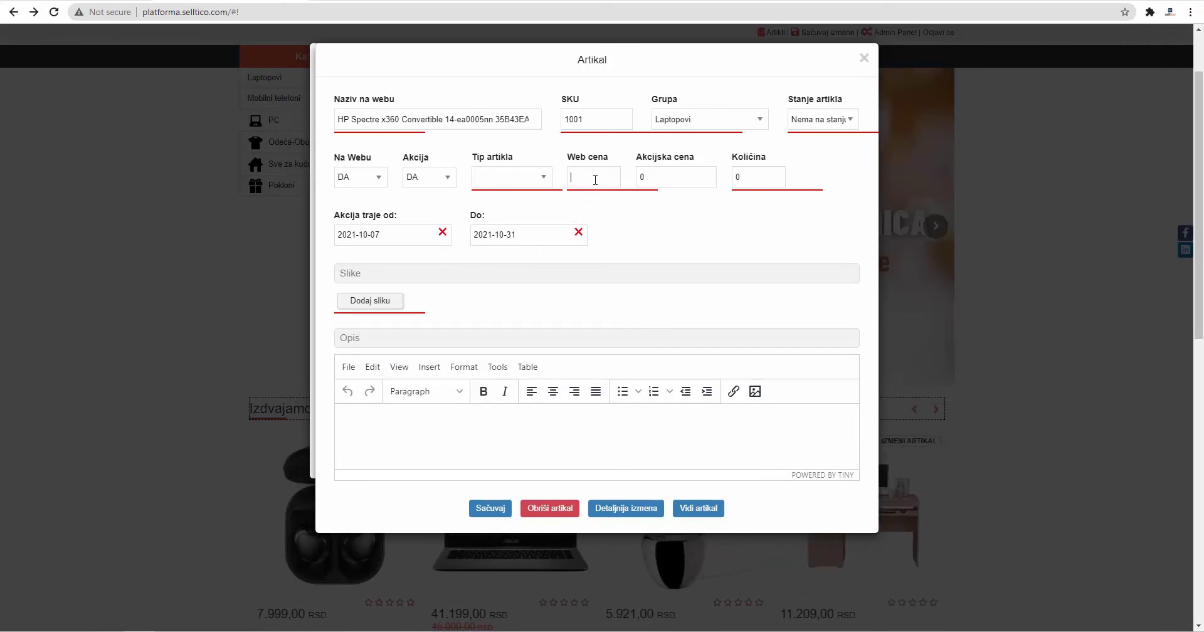
Step: Enter web price 224999, sale price 212999 and quantity 999
type("22")
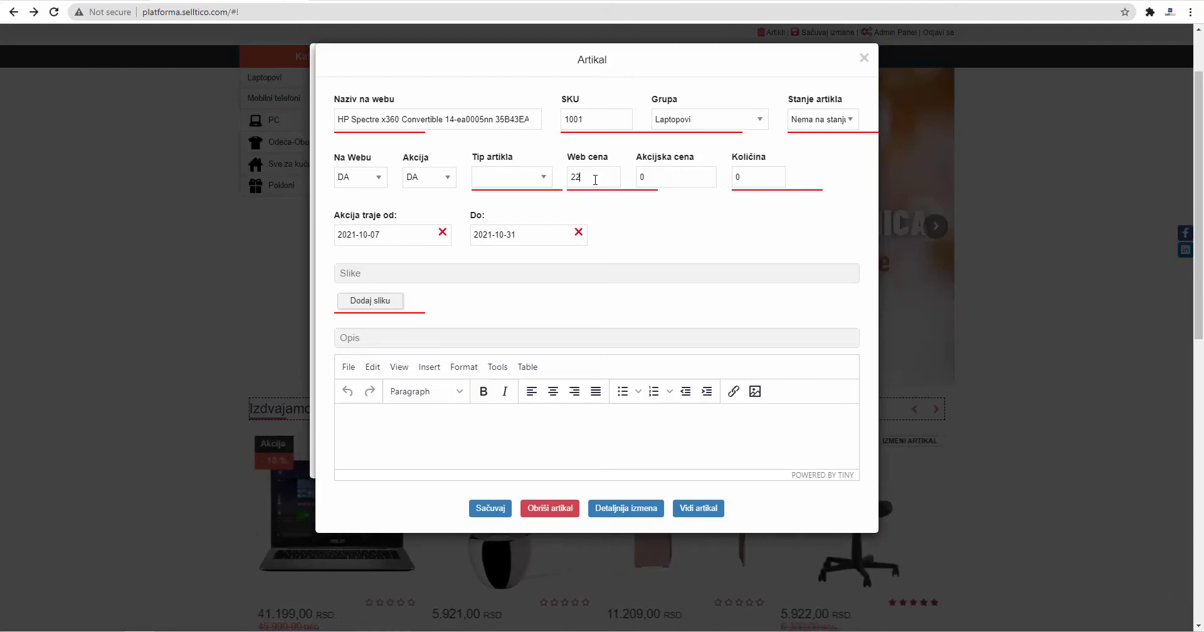
type("4999")
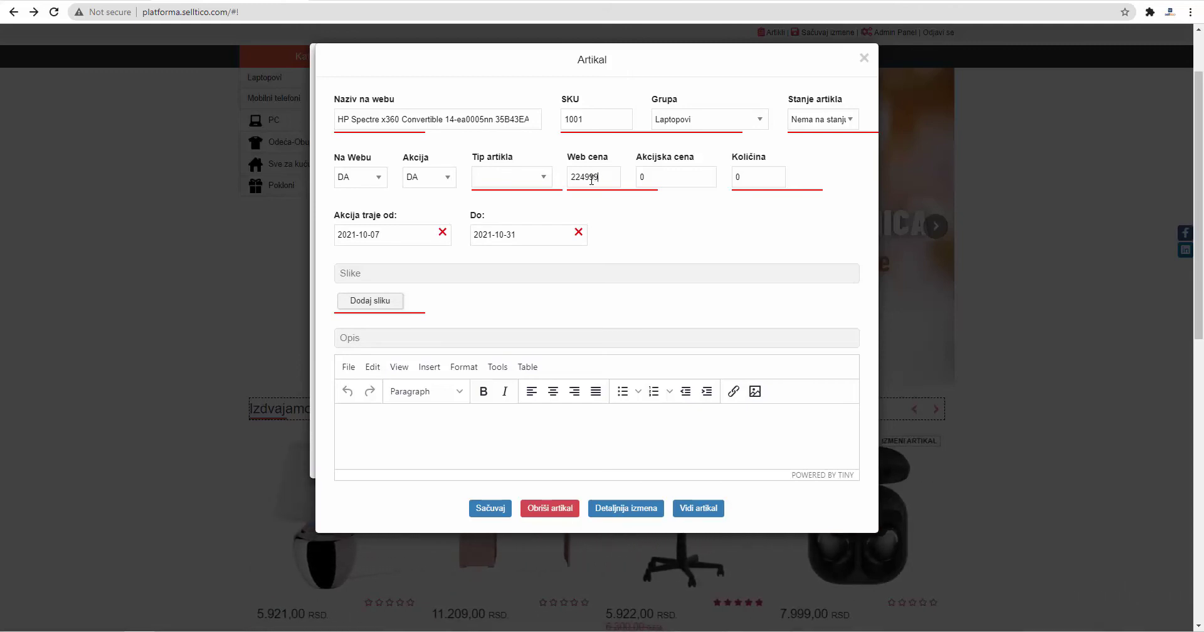
double_click(663, 179)
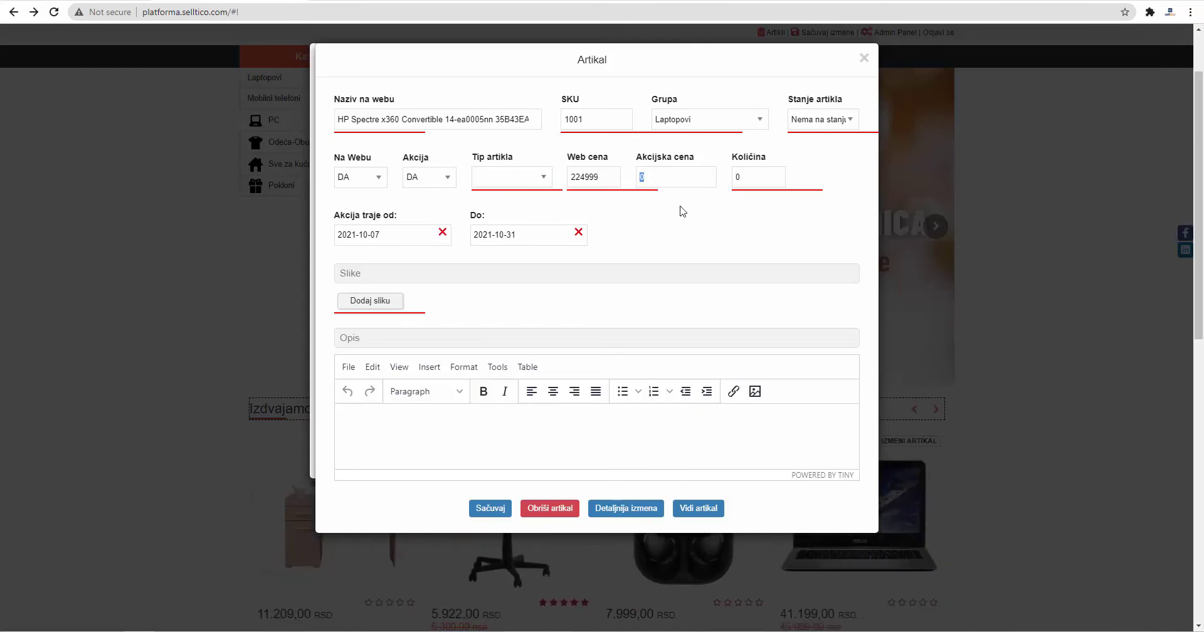
type("212")
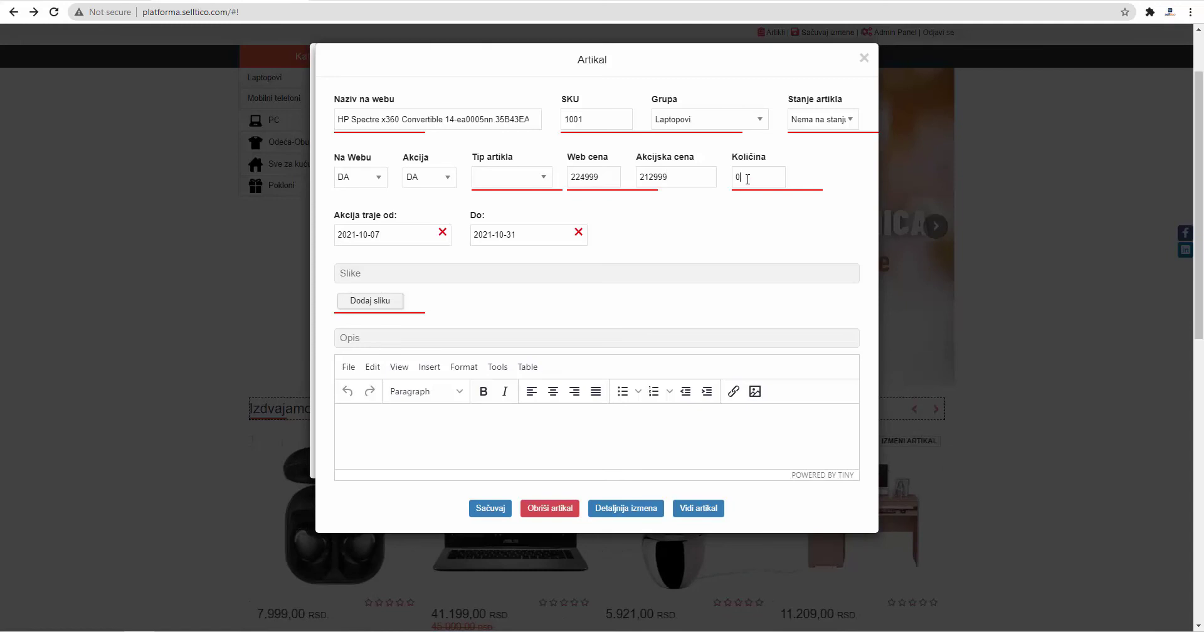
type("999")
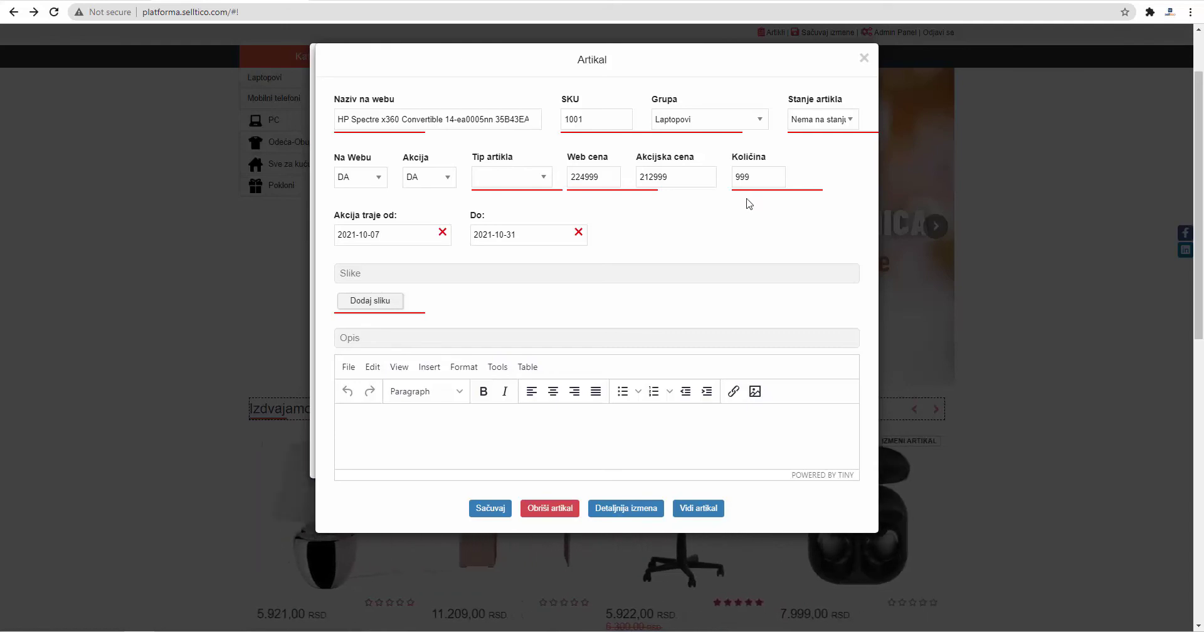
Step: Attach the A-25.png open-screen laptop photo as the product image
left_click(370, 302)
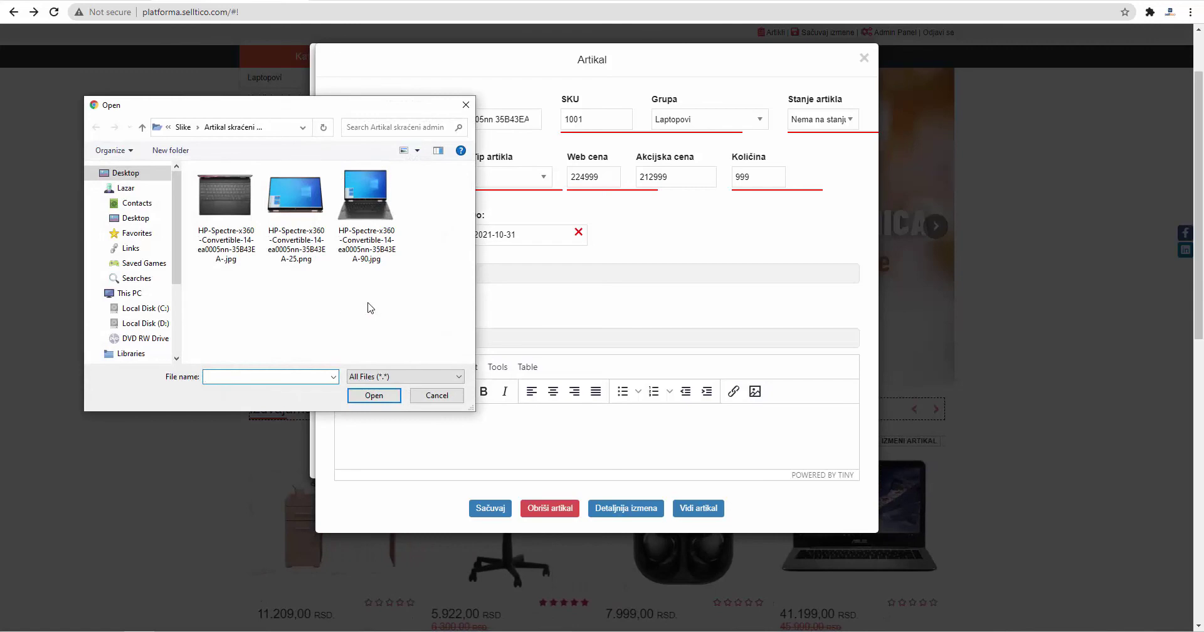
left_click(290, 262)
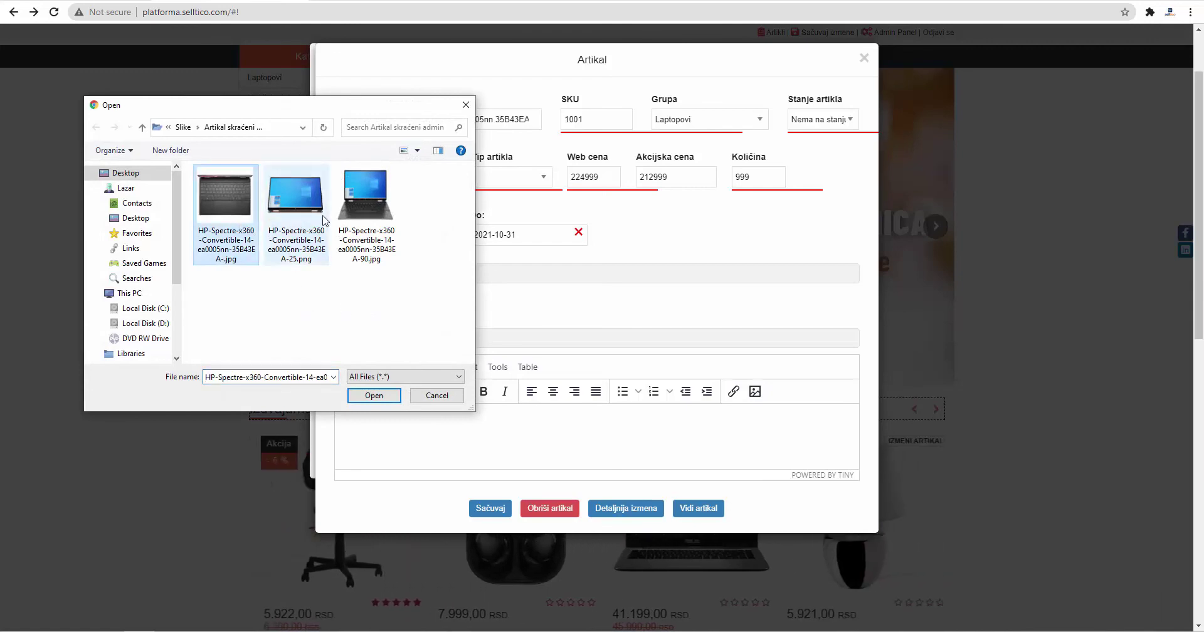
double_click(291, 207)
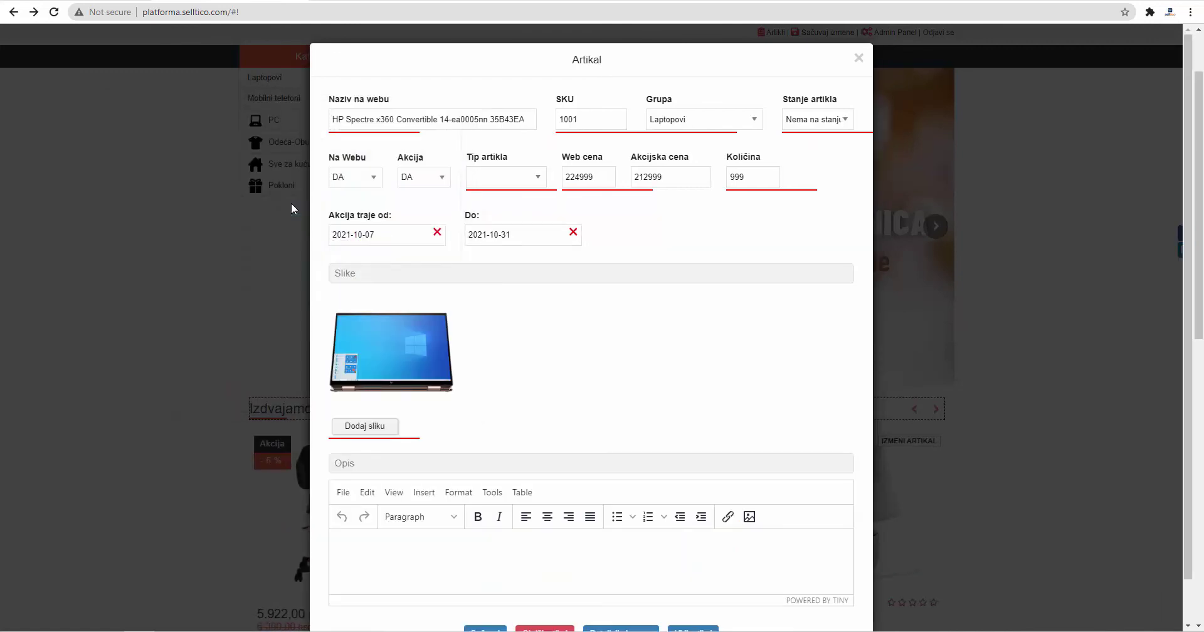
Step: Enter 'Opis proizvoda' as the product description
scroll(431, 447, "down", 1)
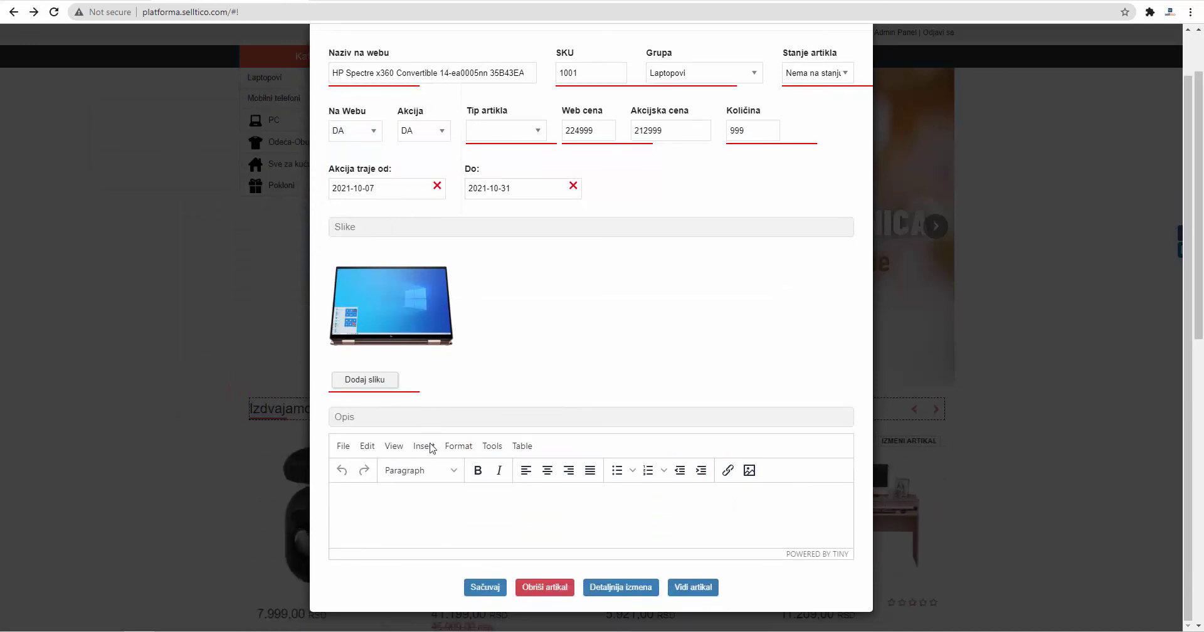
left_click(437, 500)
type("Opis proiz")
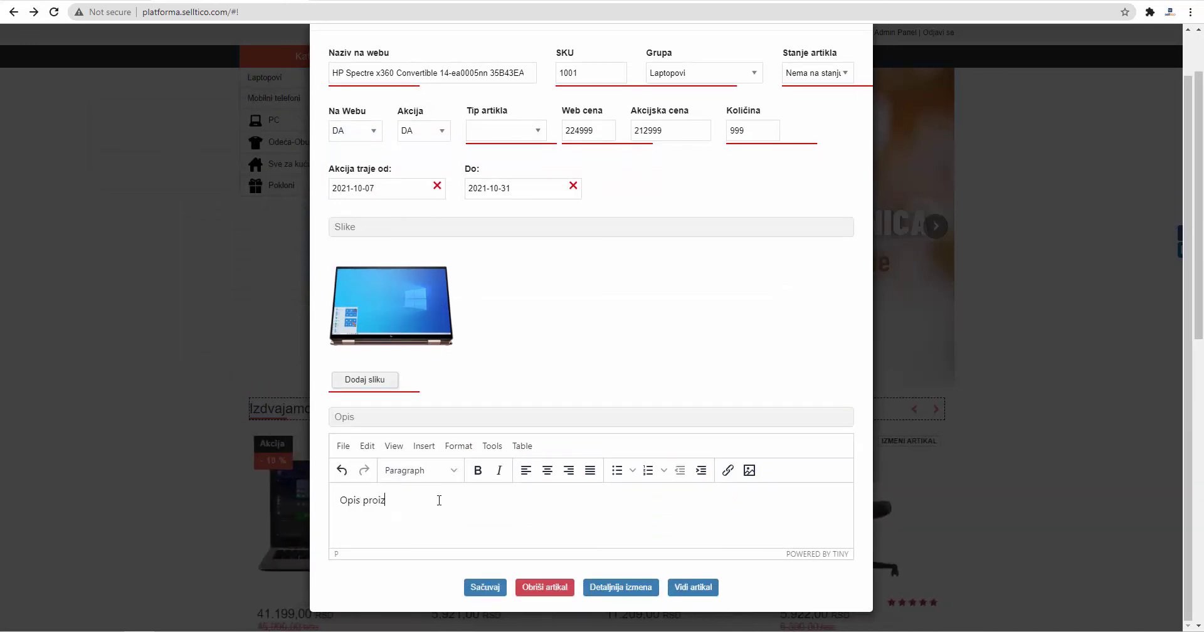
type("voda.")
Step: Save the HP Spectre article, then back out of deleting it so it stays
left_click(474, 588)
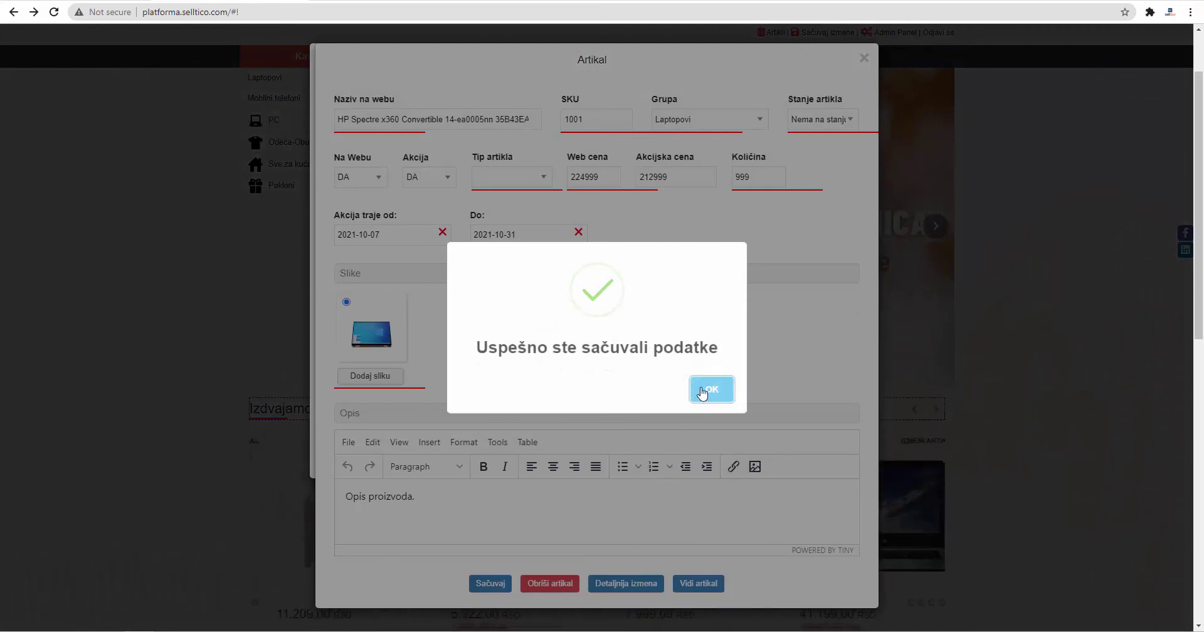
left_click(703, 392)
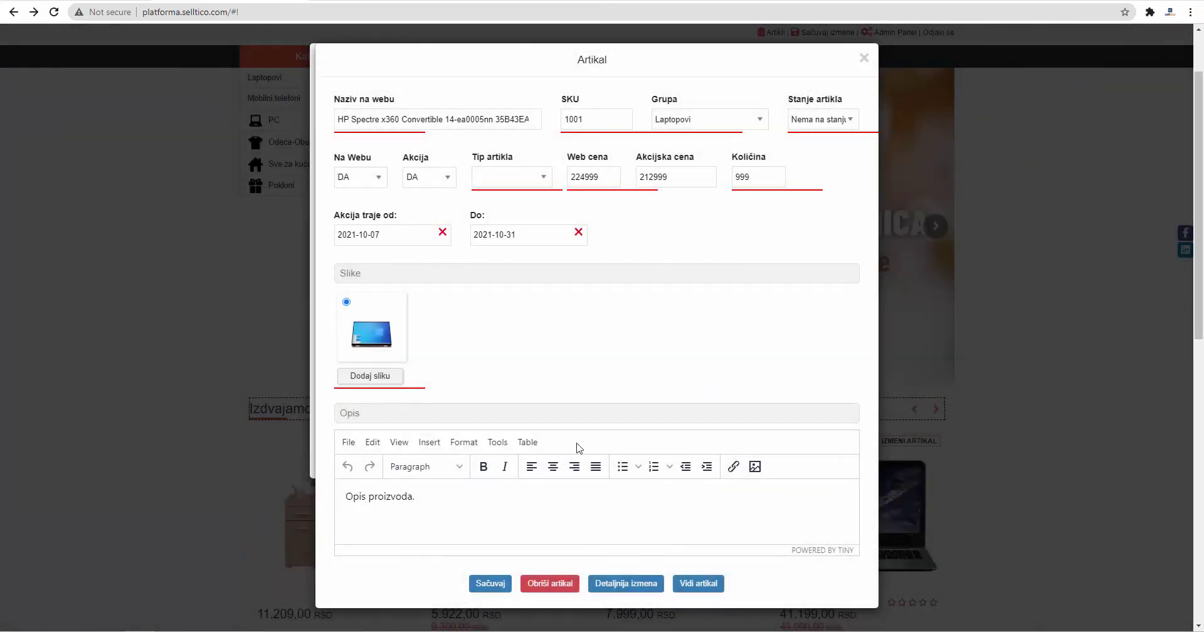
left_click(554, 587)
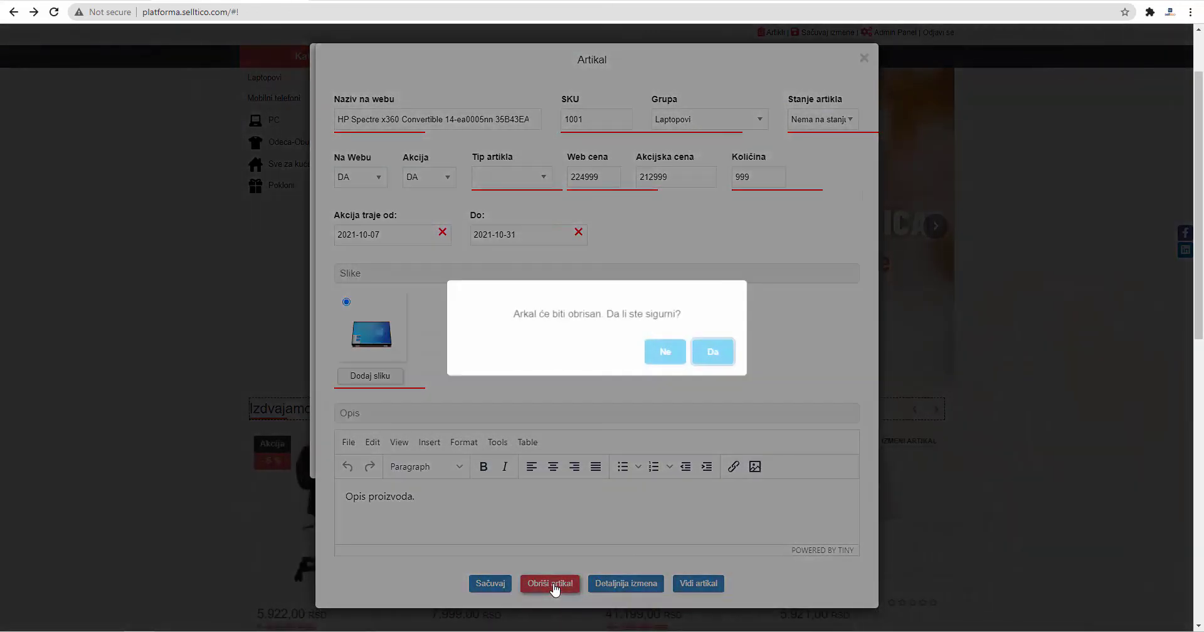
left_click(670, 356)
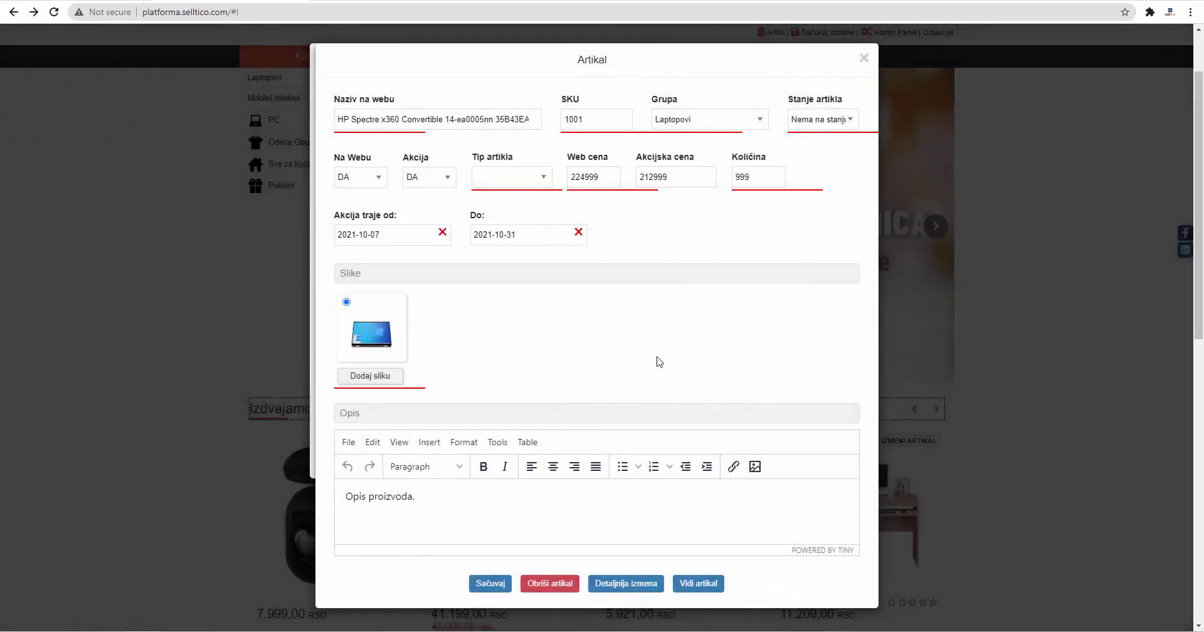
Step: Check the Detaljnija izmena page, then view the HP Spectre's public page priced 212.999,00 RSD
left_click(608, 584)
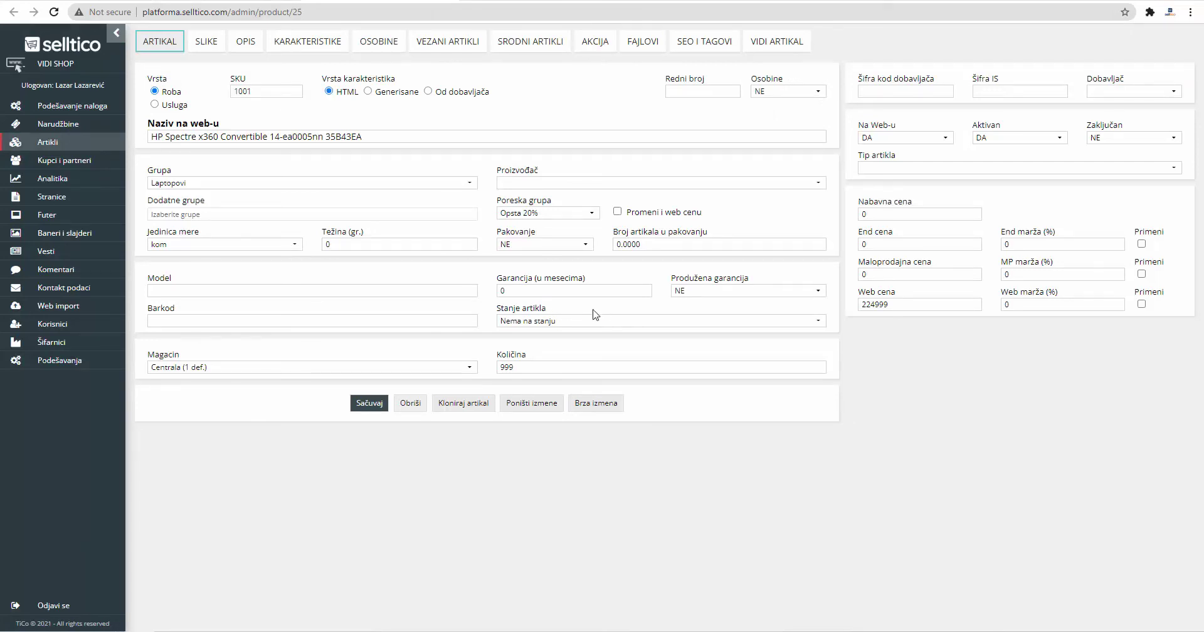
left_click(382, 246)
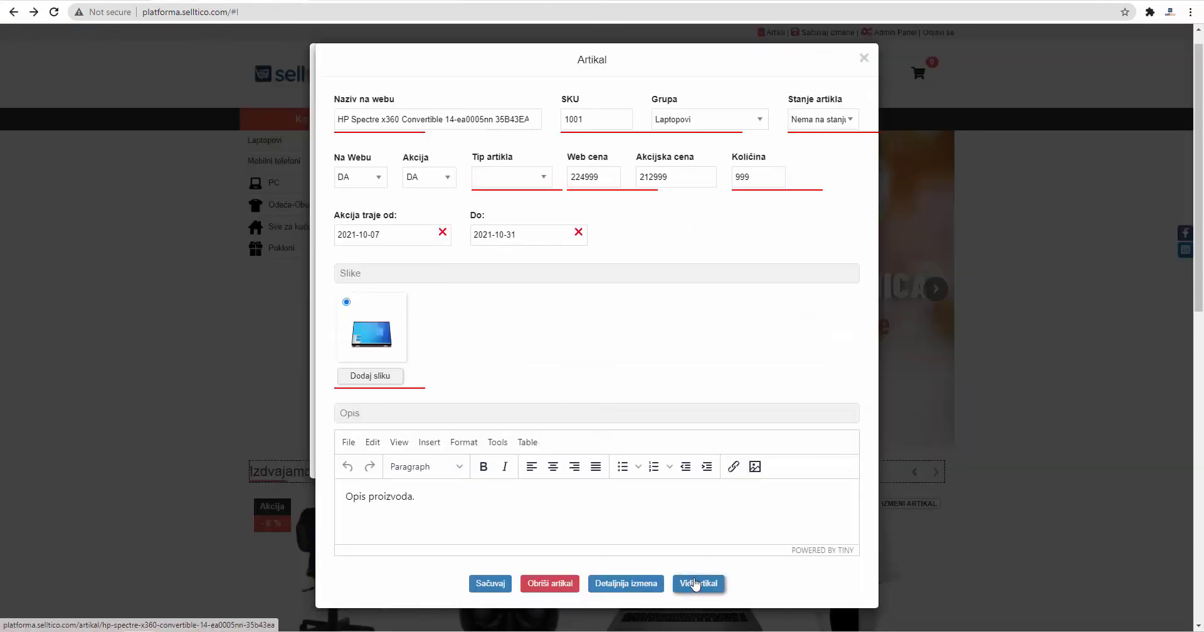
left_click(695, 584)
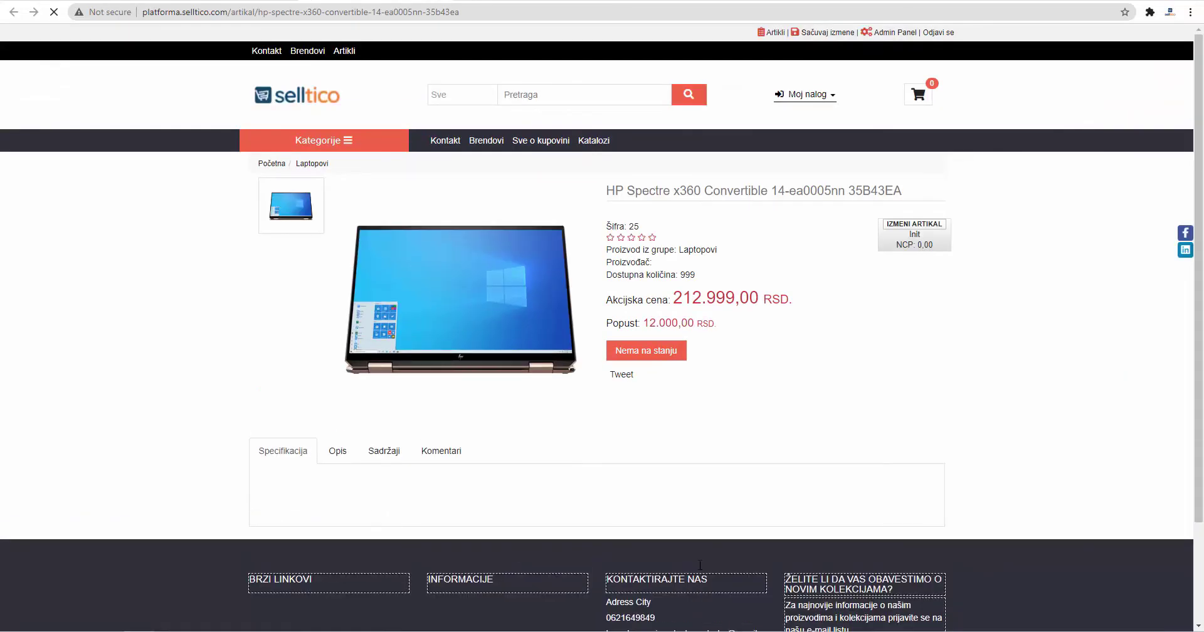